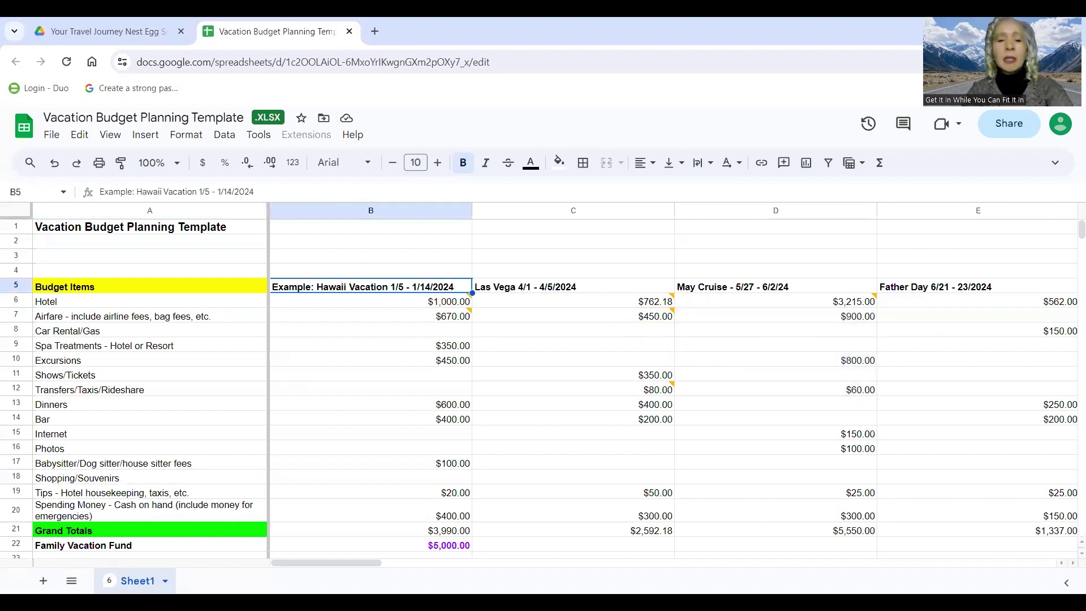
Step: Review the trip headings in row 5, from the Hawaii vacation across to the Family Reunion and back
key(Right)
key(Right)
key(Right)
key(Right)
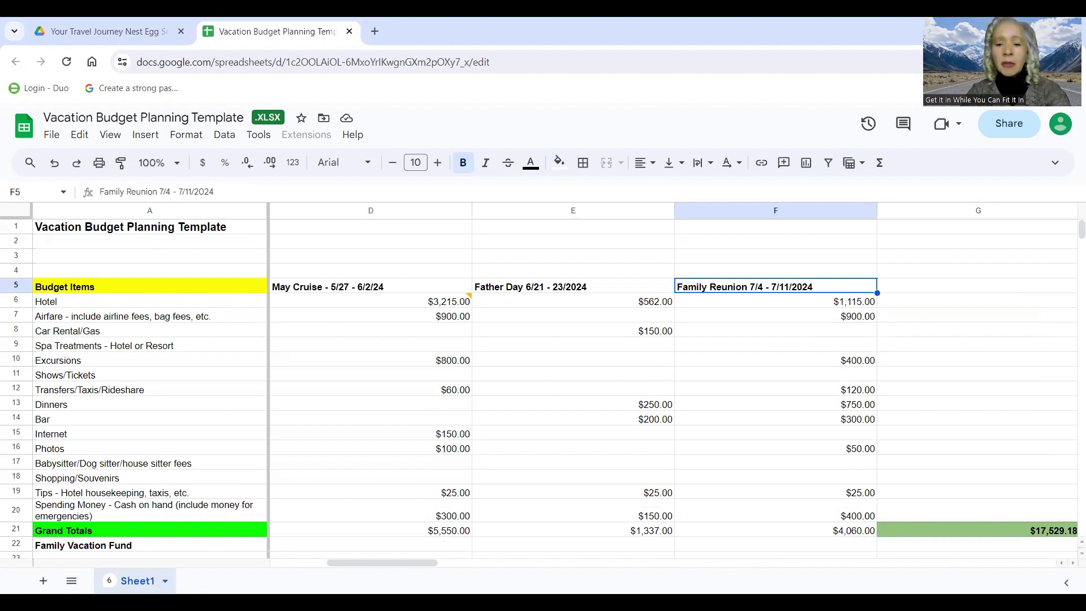
key(Left)
key(Left)
key(Left)
key(Left)
key(Left)
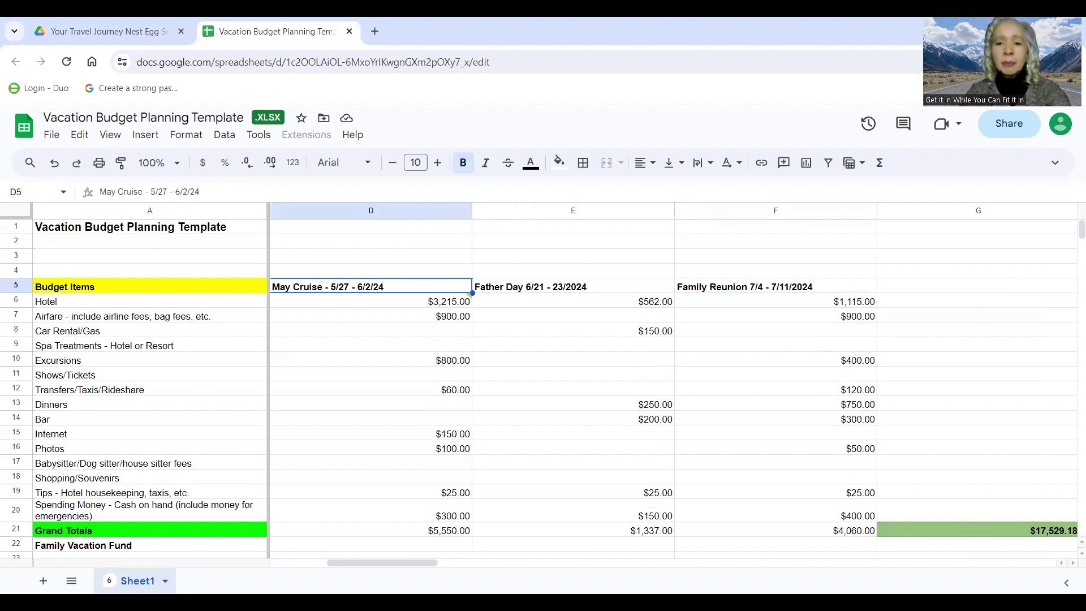
key(Right)
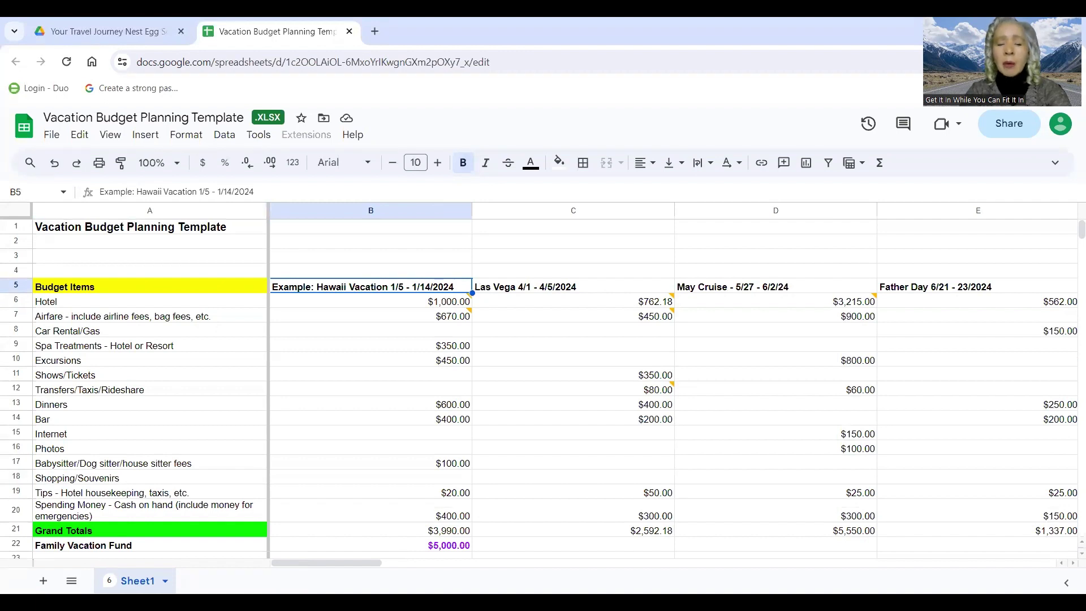
Step: Read the booking comments on the Hawaii airfare, the Las Vegas hotel and airfare, and the May Cruise hotel amounts
key(Down)
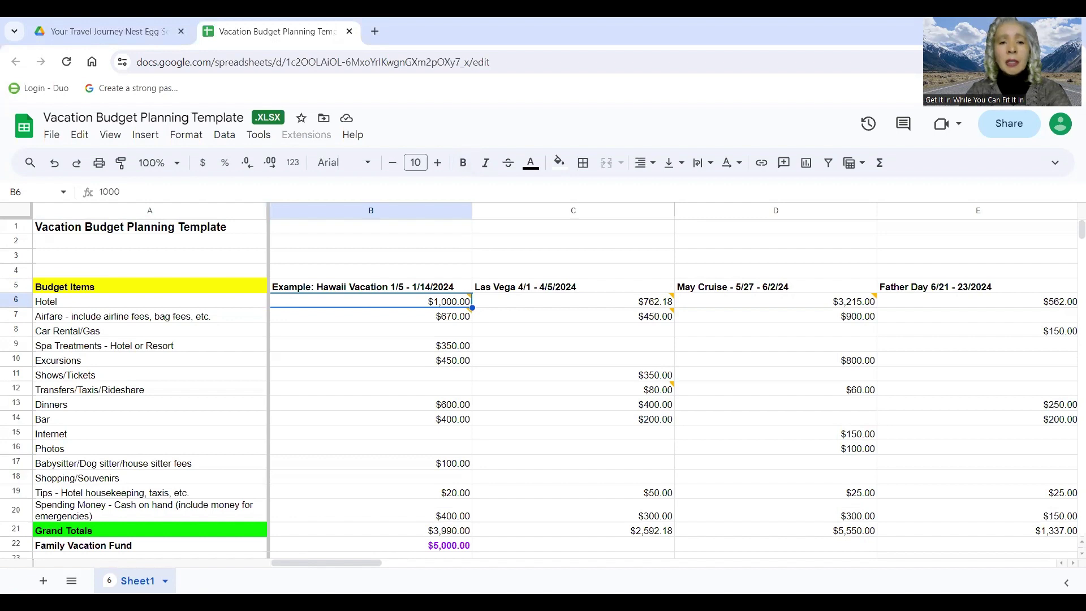
mouse_move(461, 308)
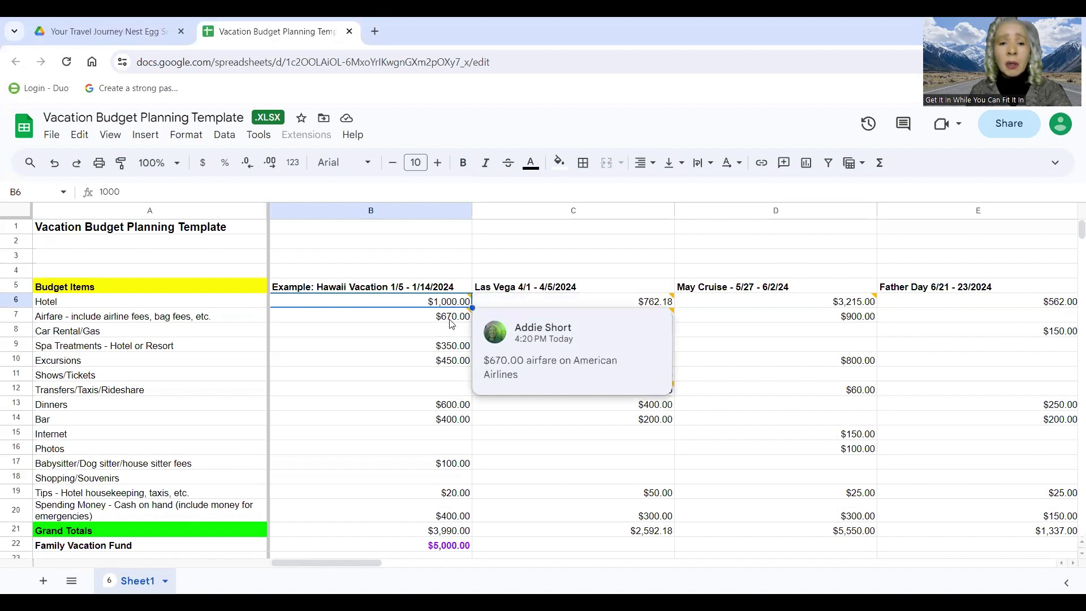
click(451, 323)
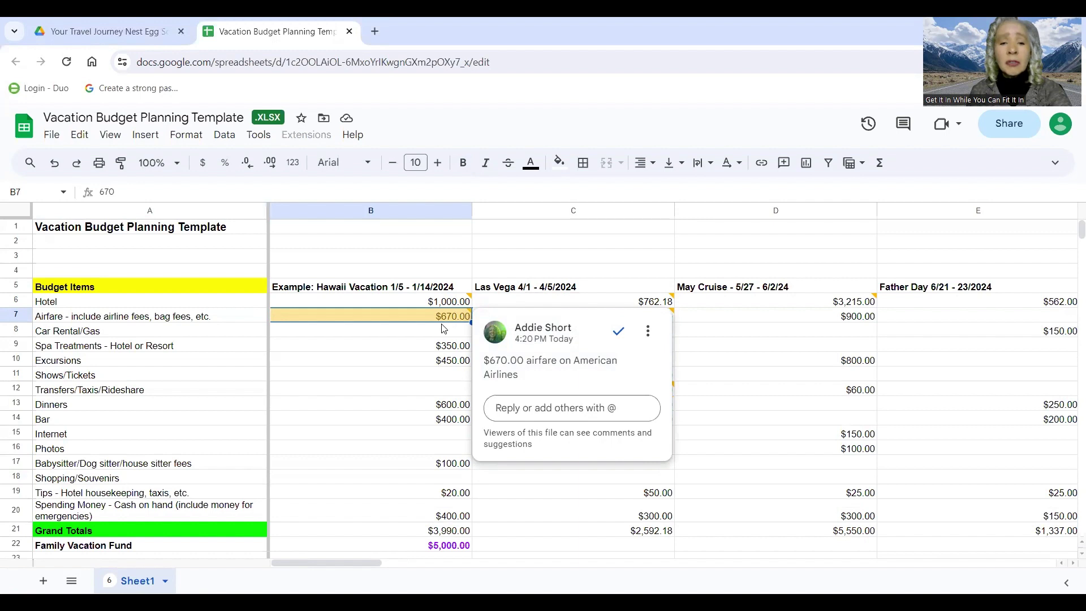
click(604, 305)
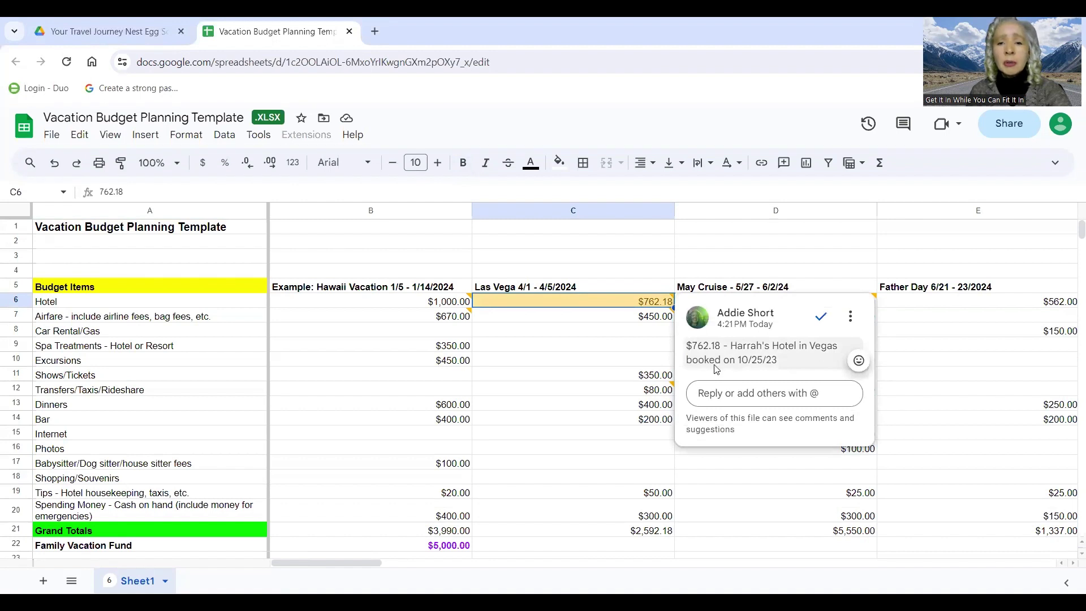
click(651, 323)
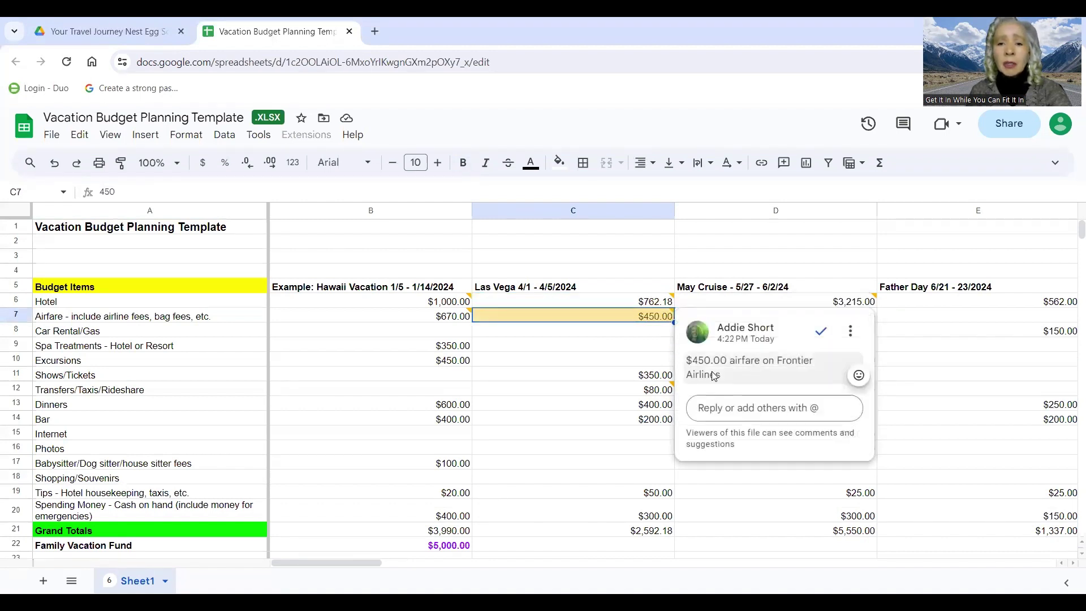
click(791, 306)
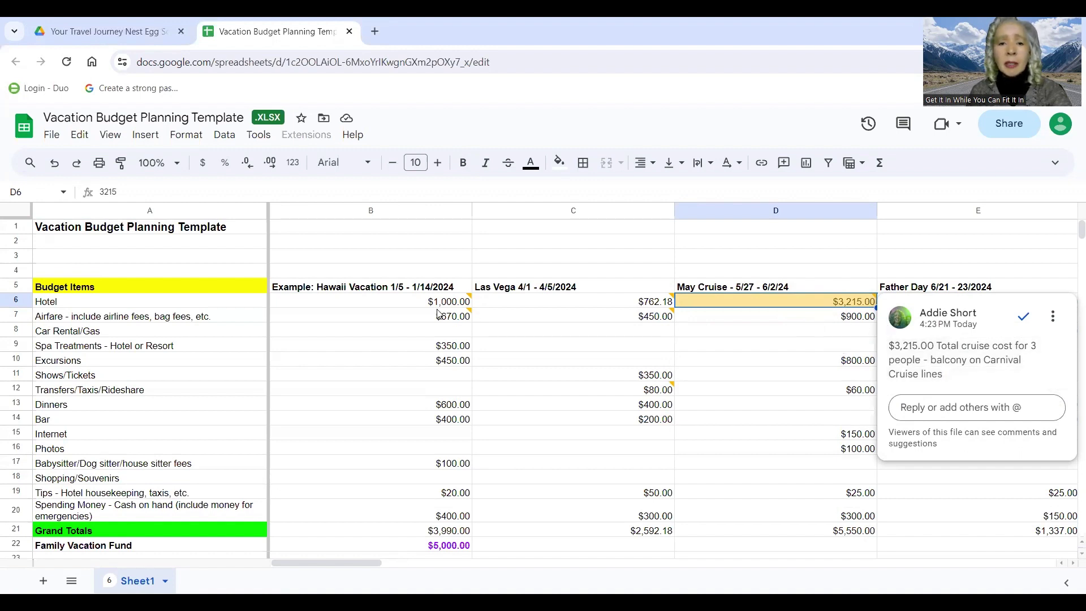
Step: Review the comments on the Hawaii vacation's hotel and airfare amounts
click(403, 305)
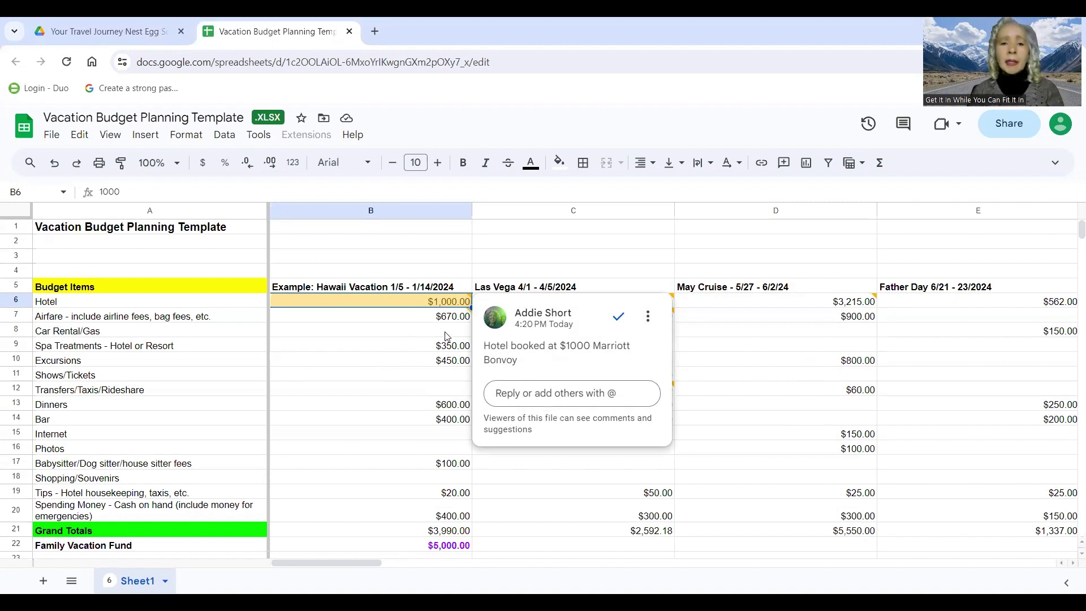
click(415, 320)
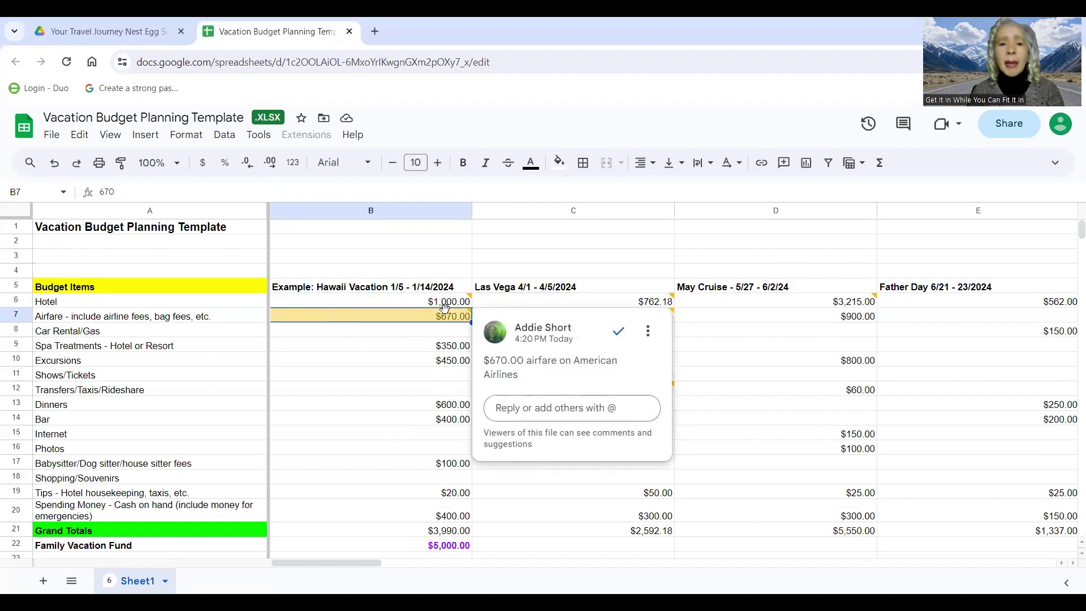
click(422, 302)
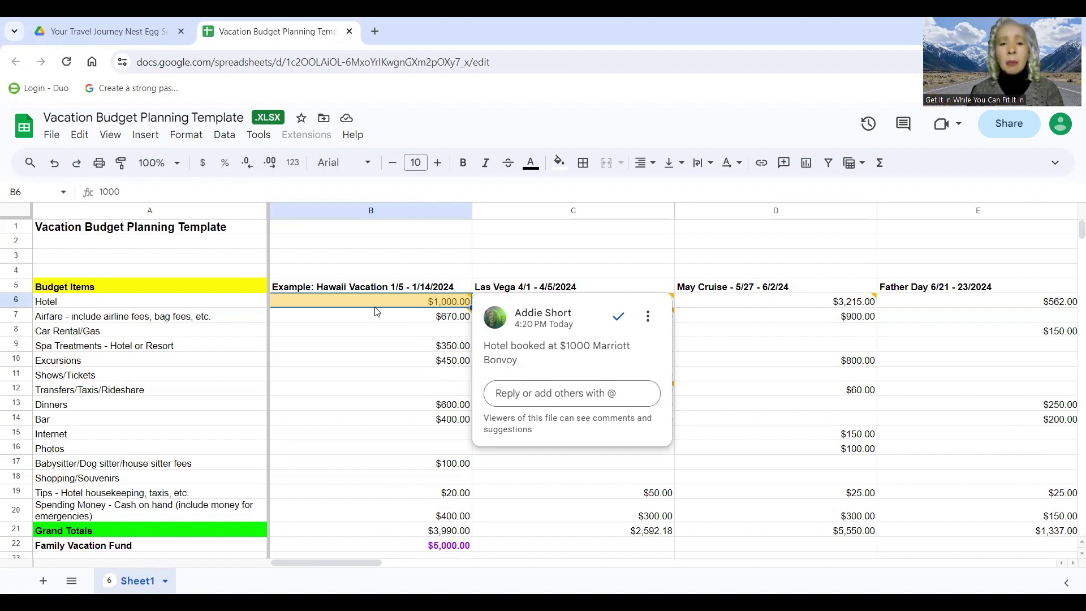
click(402, 319)
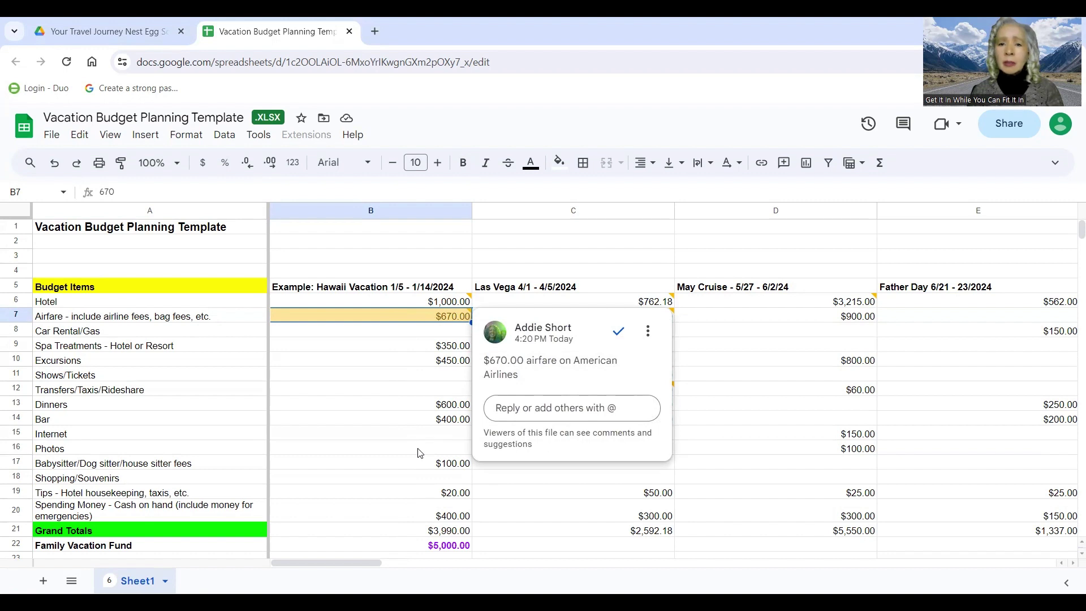
click(620, 288)
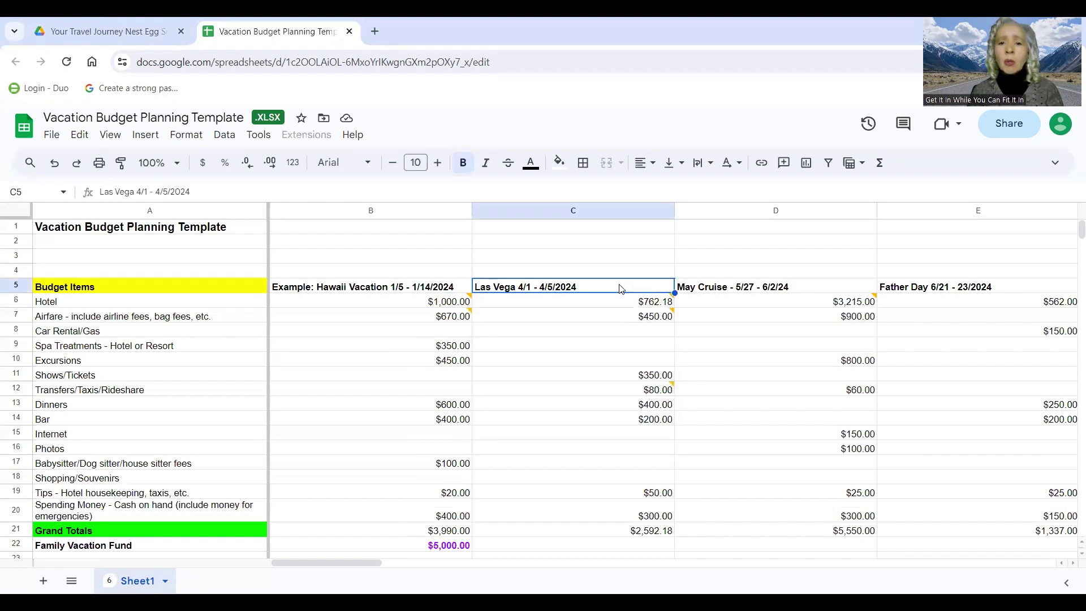
mouse_move(607, 311)
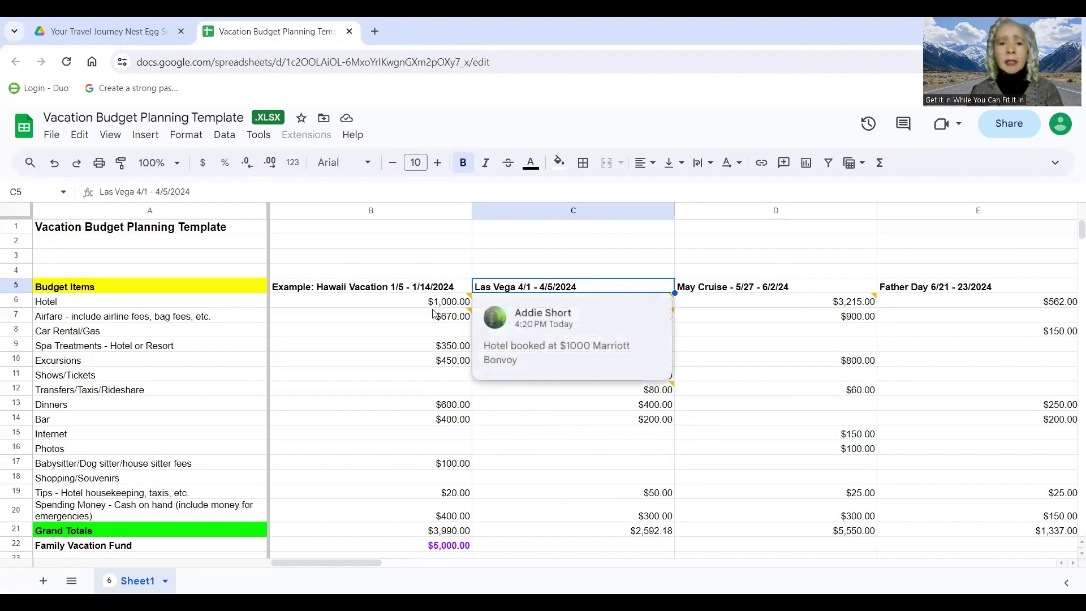
mouse_move(440, 315)
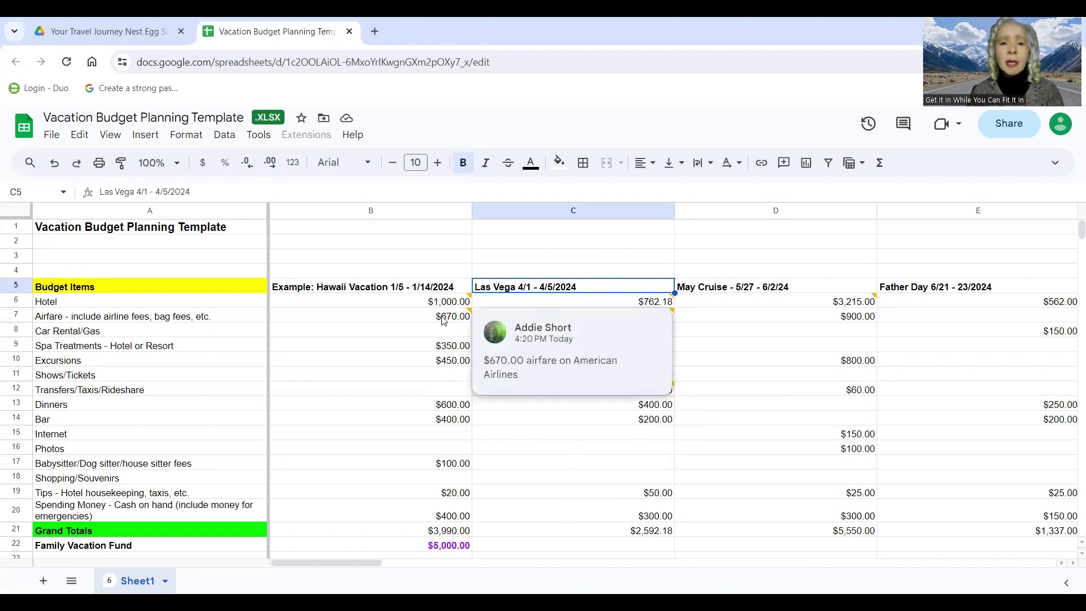
Step: Set both the Hotel and Airfare amounts of the Hawaii vacation to 0
click(431, 303)
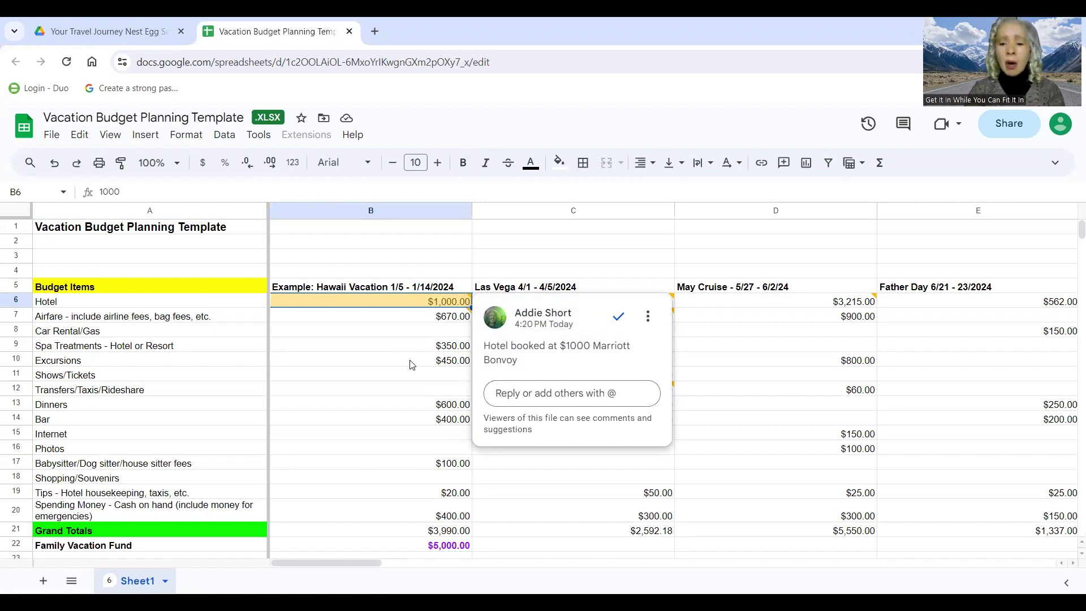
text(0)
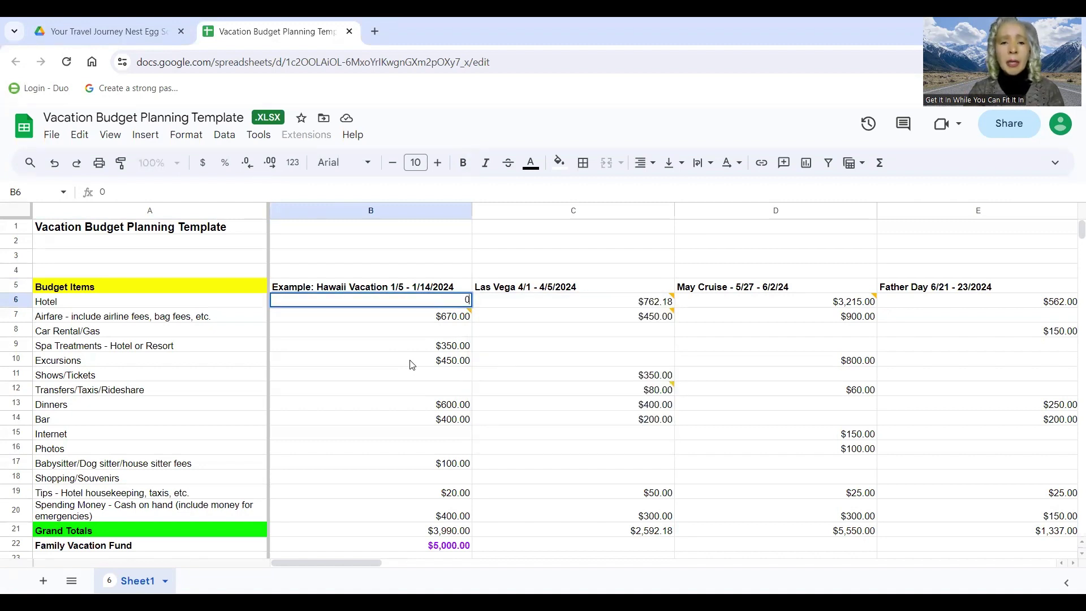
key(Return)
text(0)
key(Return)
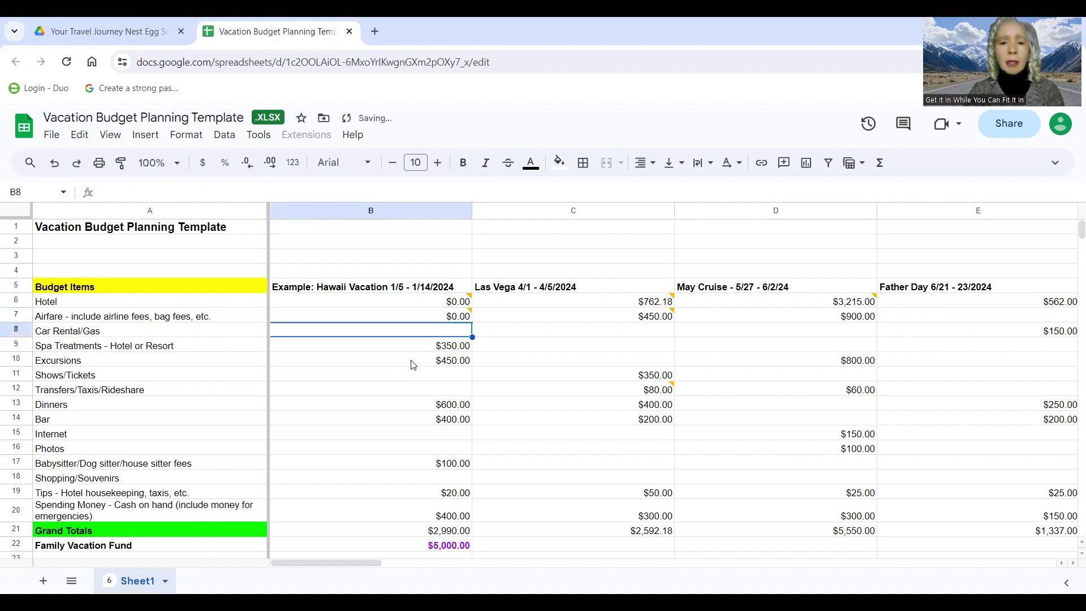
Step: Set the Las Vegas trip's Hotel amount to 300
key(Up)
key(Up)
key(Right)
key(Right)
key(Left)
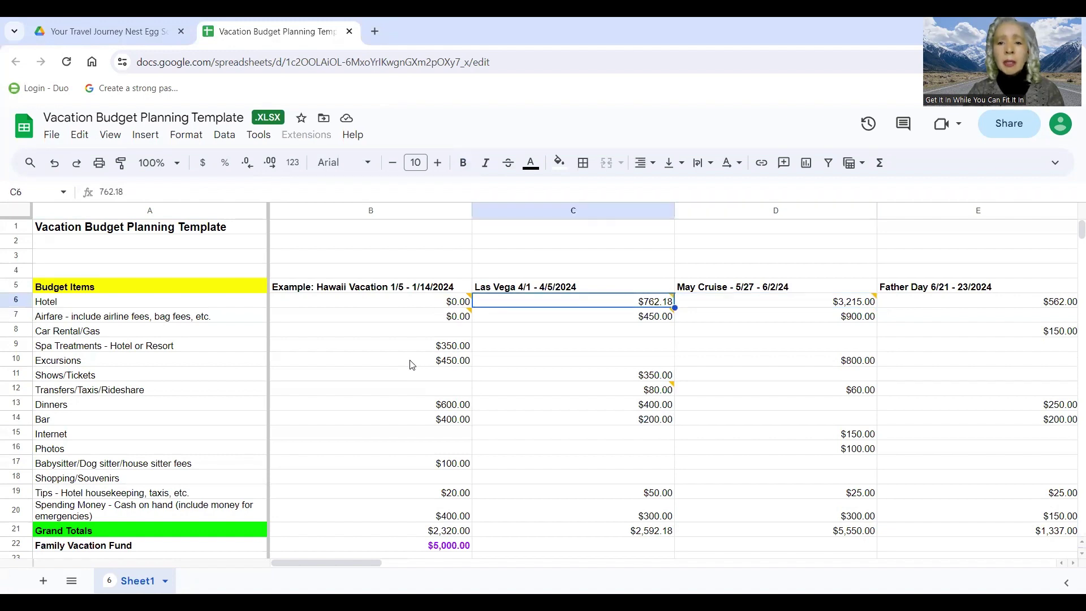
text(300)
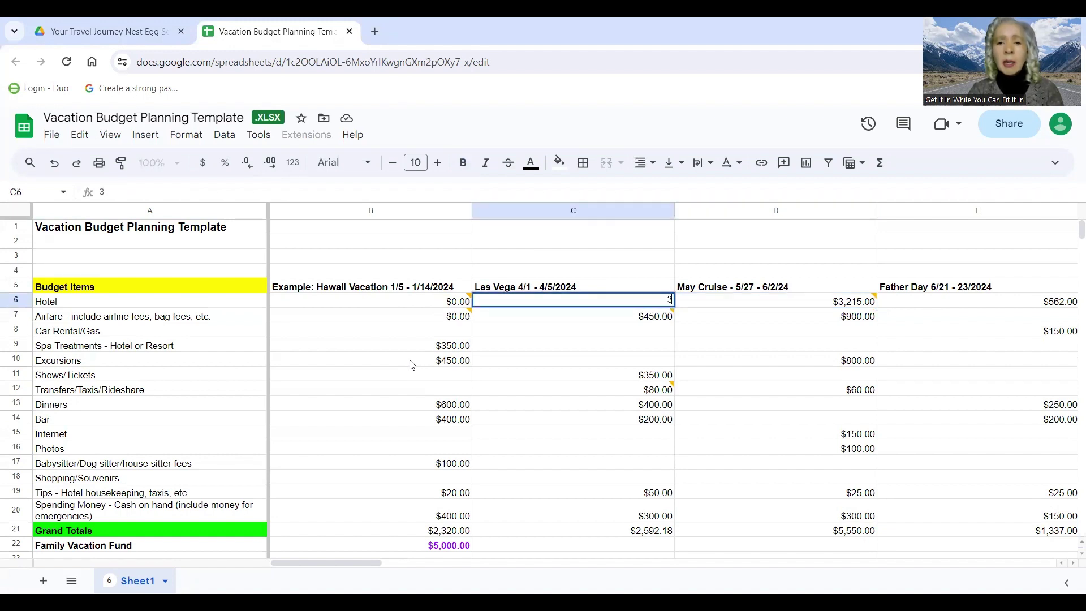
key(Return)
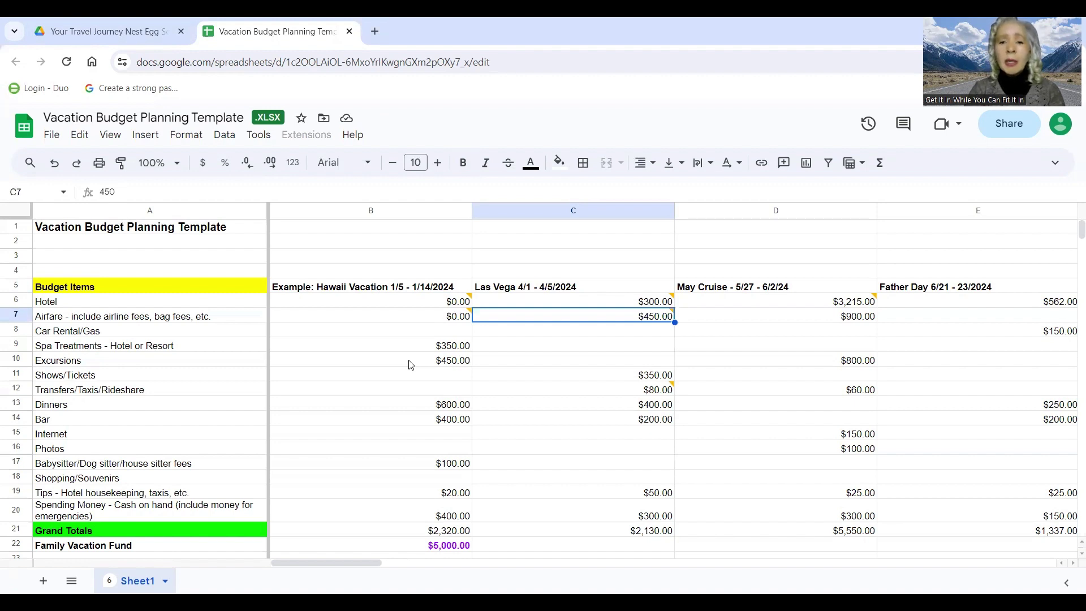
Step: Set the May Cruise's Hotel amount to 0
key(Right)
key(Up)
text(0)
key(Return)
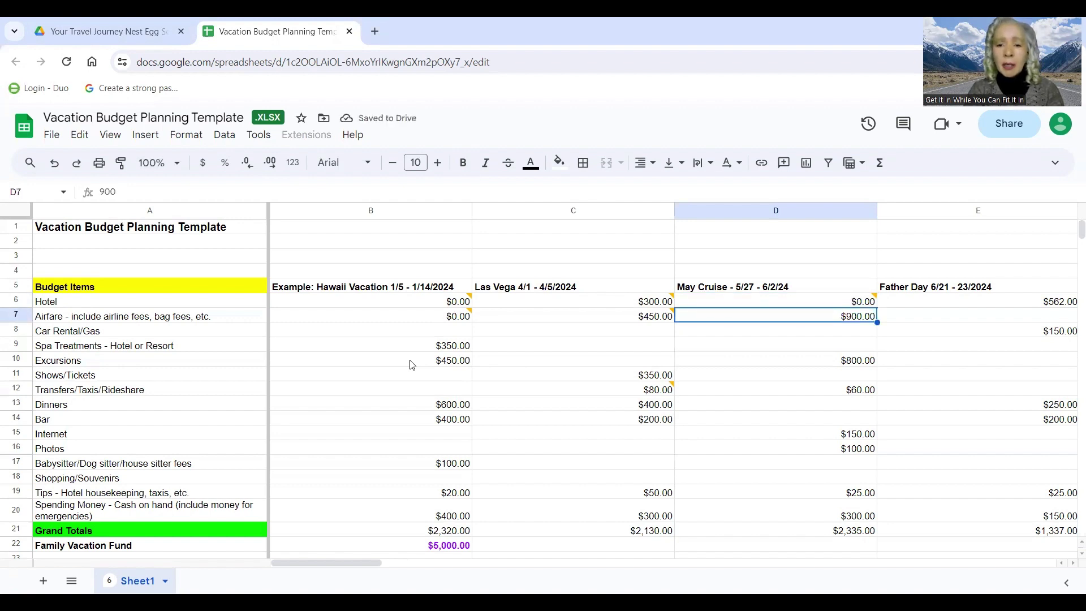
Step: Examine the combined grand total of all trips in cell G21
key(Right)
key(Right)
key(Right)
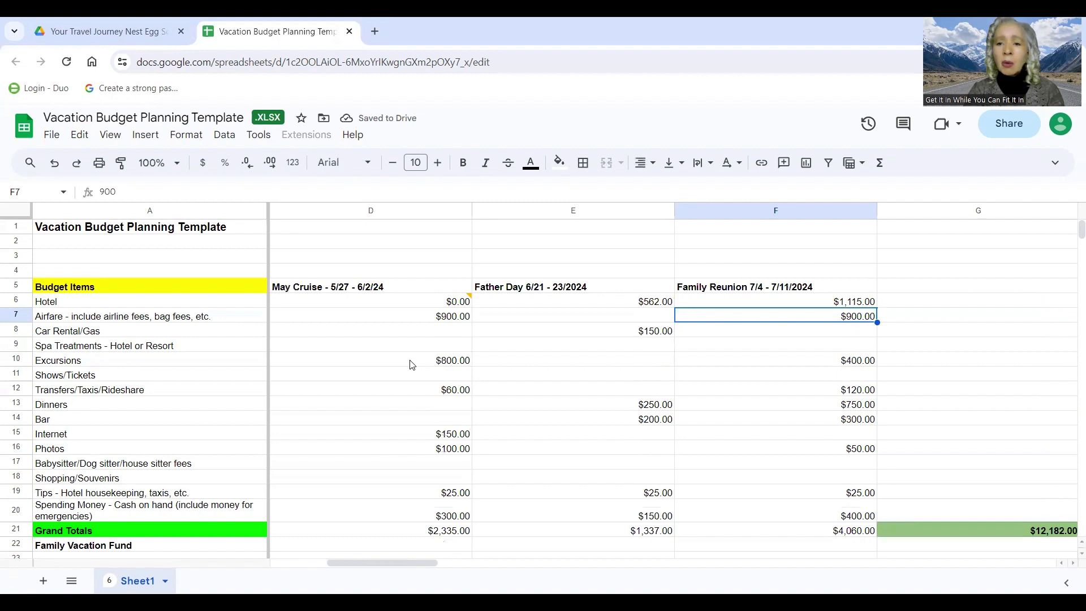
key(Down)
key(Down)
key(Down)
key(Down)
key(Down)
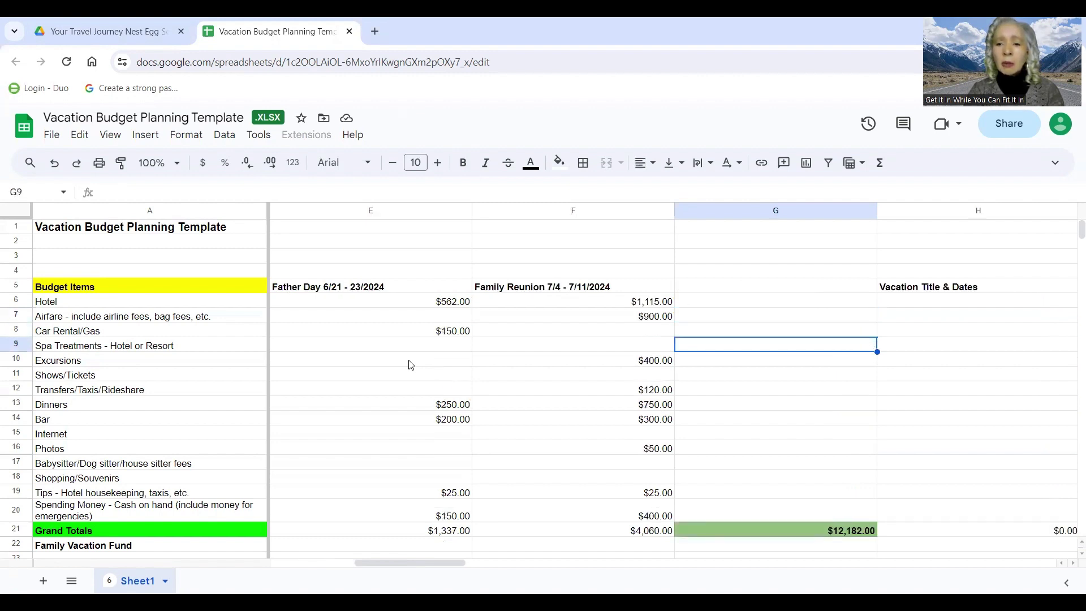
key(Down)
key(Down)
key(Down)
key(Down)
key(Down)
key(Down)
key(Down)
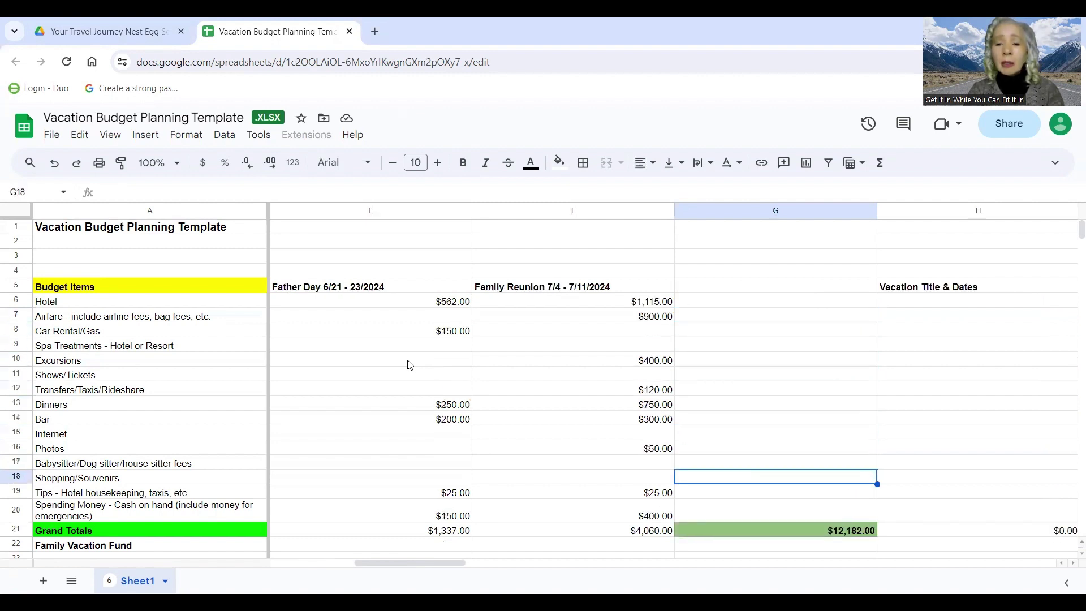
key(Down)
key(Down)
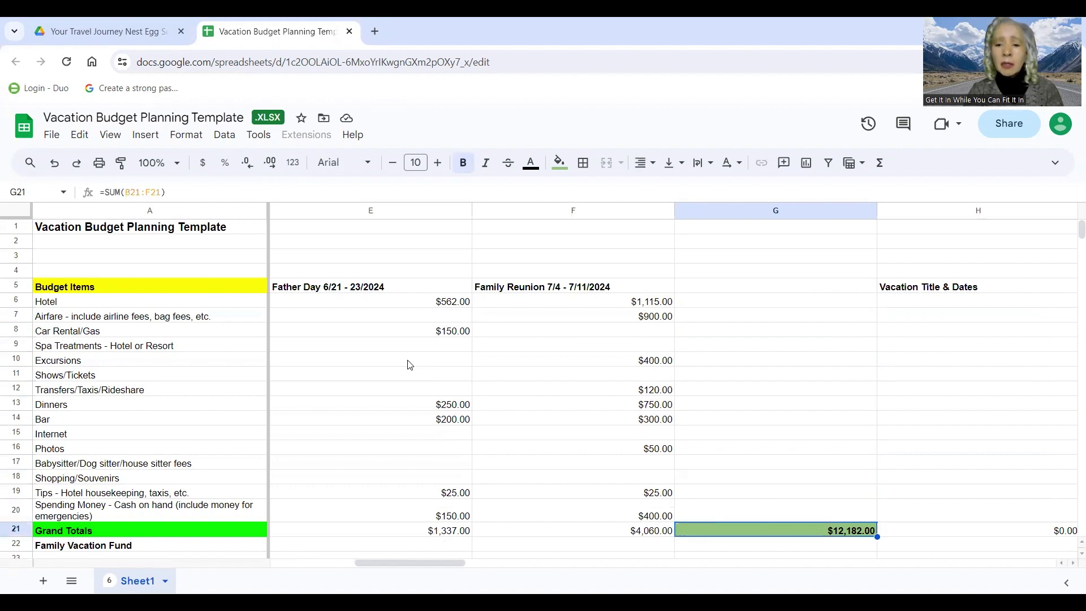
Step: Go back to the Hawaii column and check the Family Vacation Fund amount in cell B22
key(Left)
key(Left)
key(Left)
key(Left)
key(Left)
key(Left)
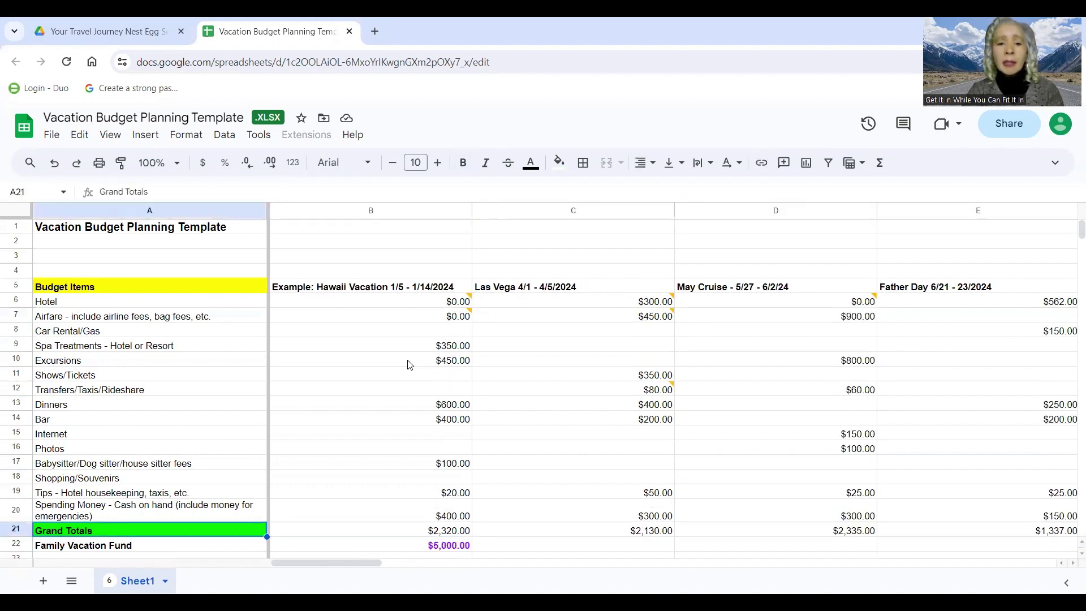
key(Down)
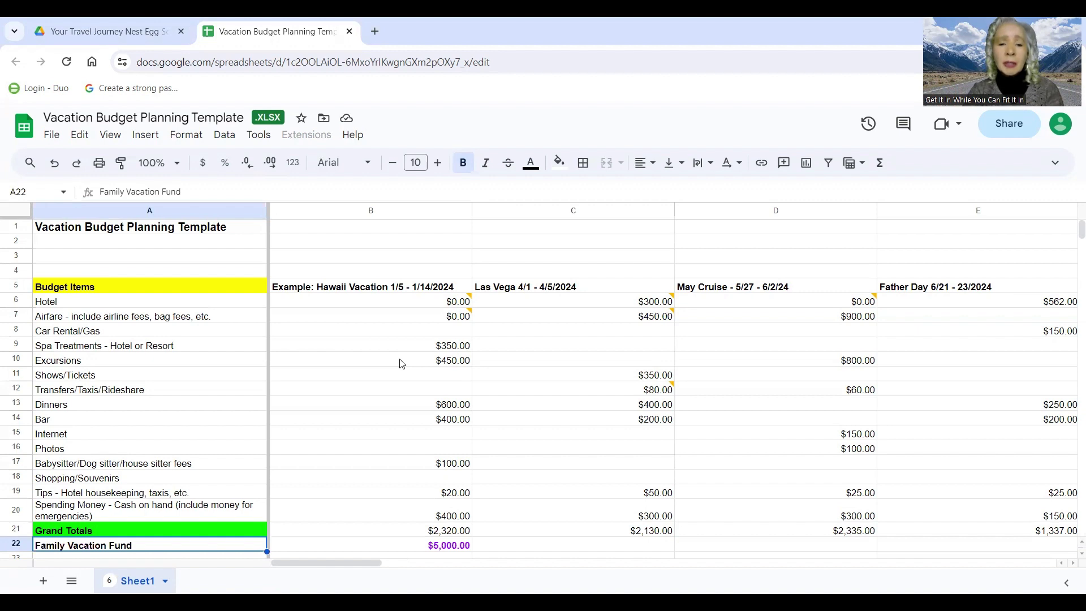
key(Right)
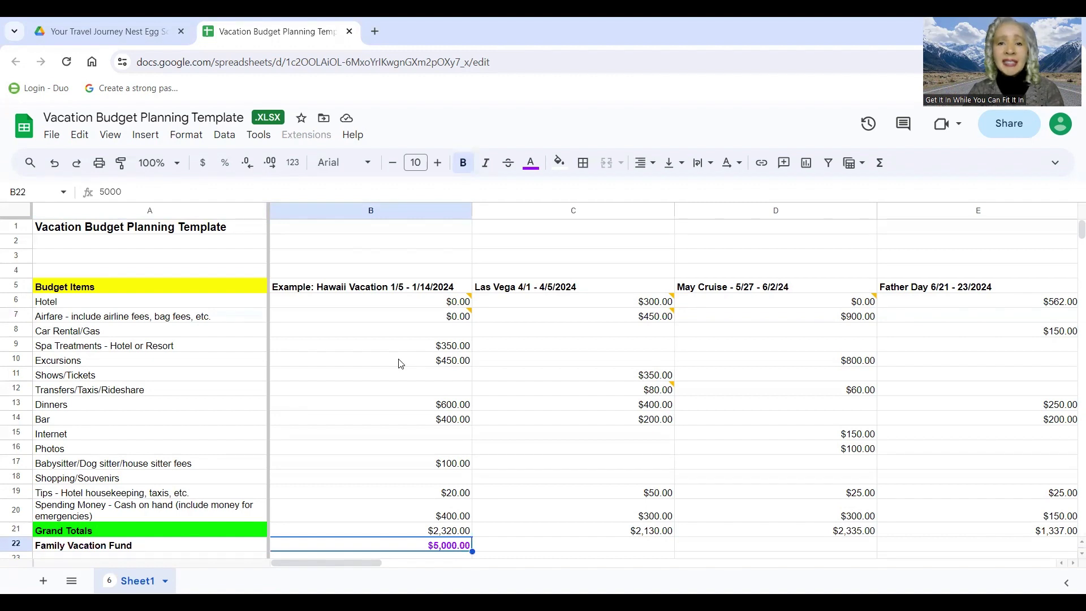
Step: Review the combined grand total in G21 again, followed by the Hawaii vacation's own grand total in B21
key(Right)
key(Right)
key(Right)
key(Right)
key(Right)
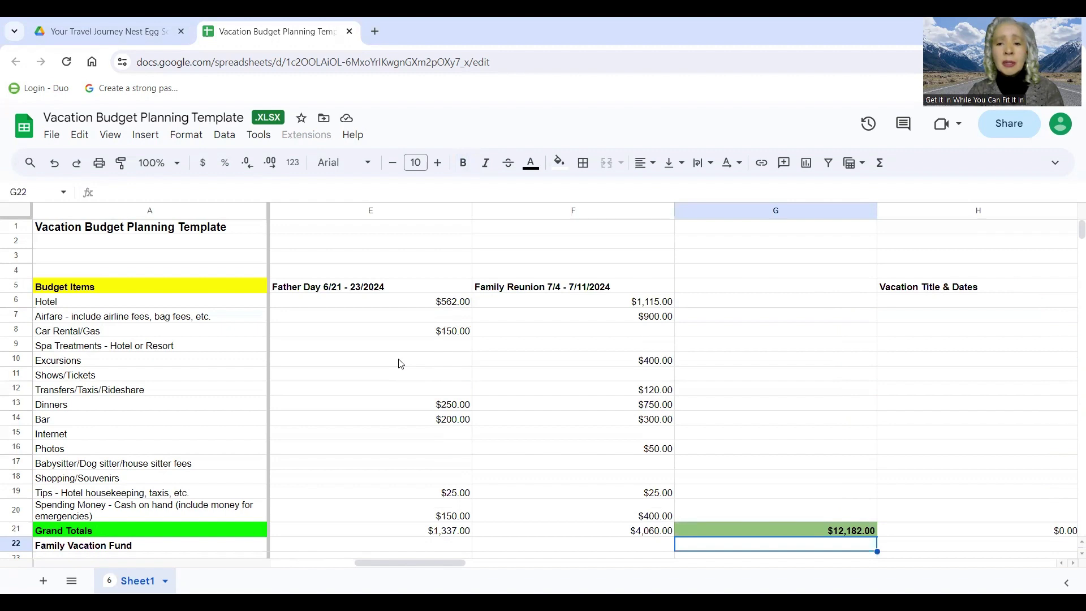
key(Up)
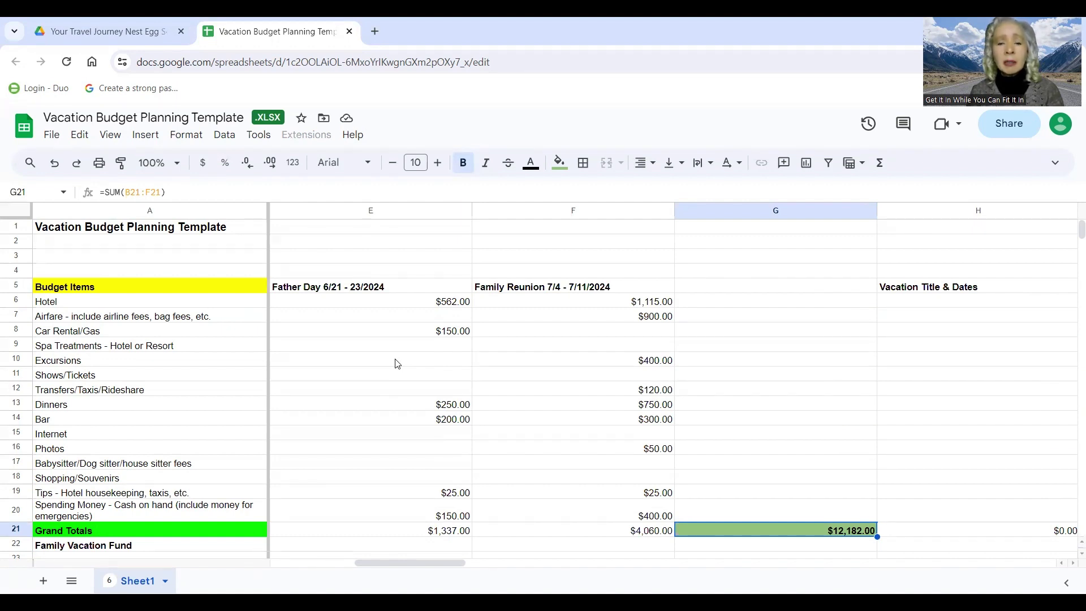
key(Left)
key(Left)
key(Left)
key(Left)
key(Left)
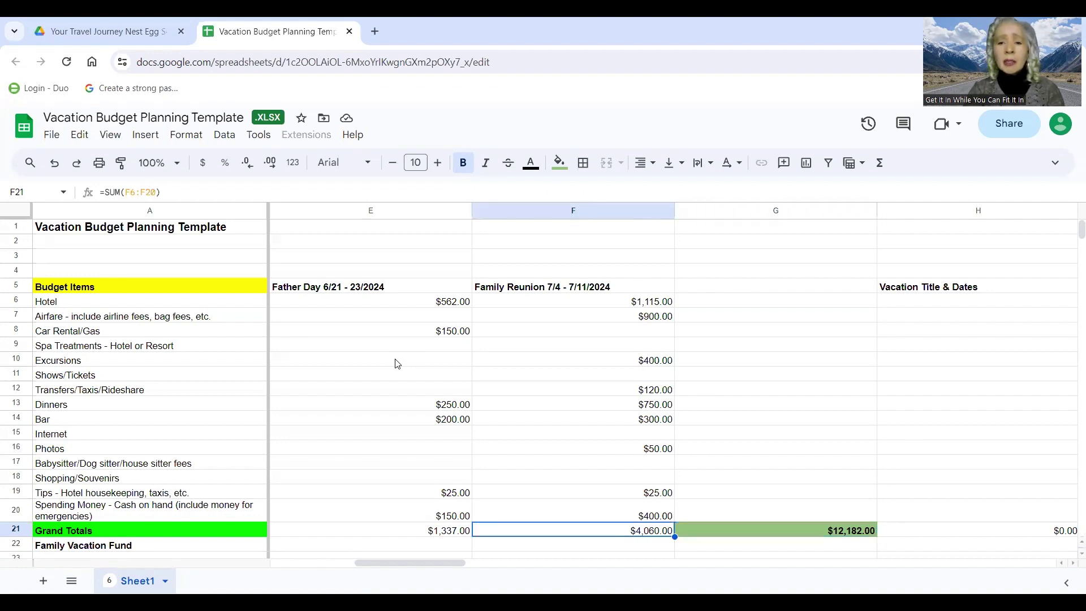
key(Left)
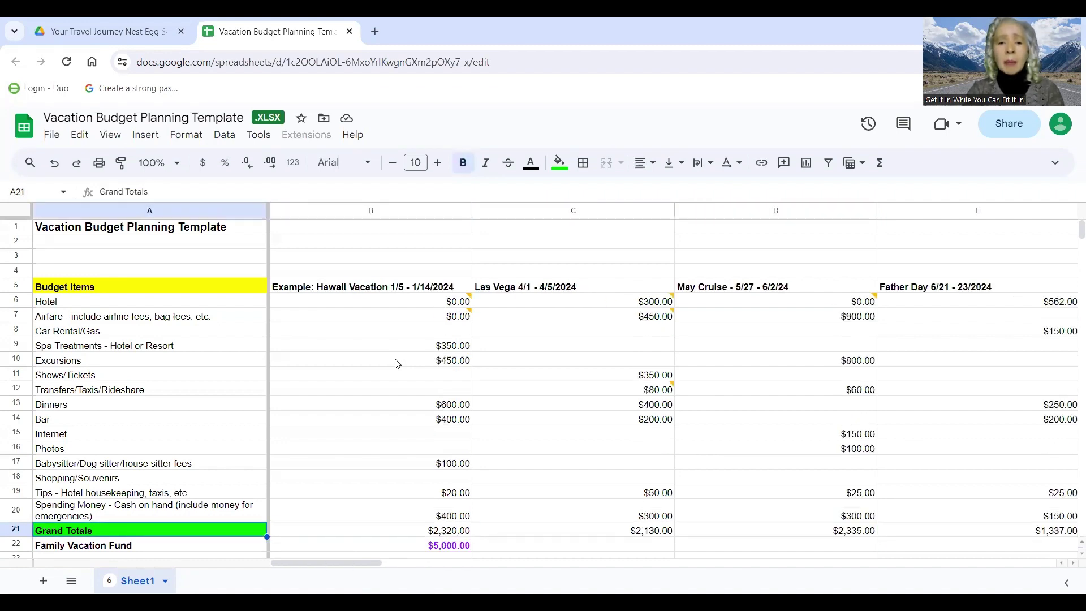
key(Right)
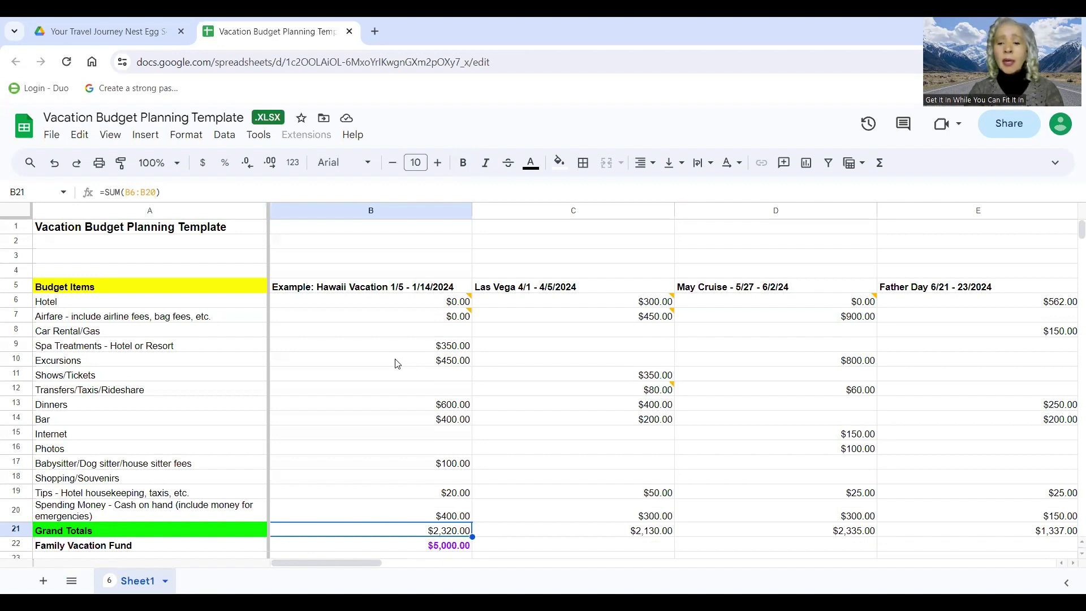
Step: Check the Family Vacation Fund amount beneath the Hawaii vacation's grand total
key(Up)
key(Up)
key(Up)
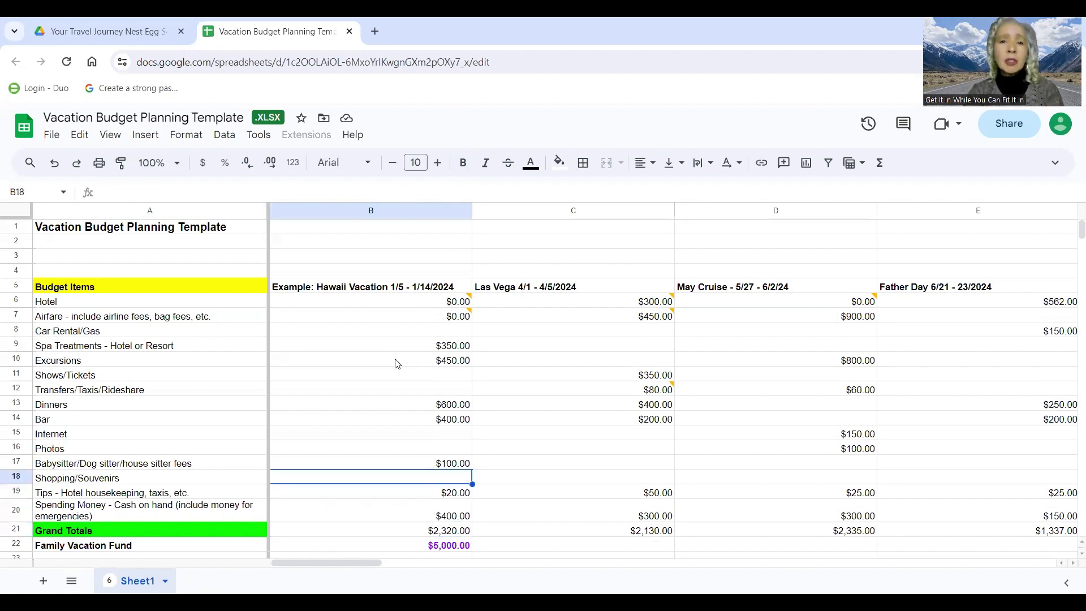
key(Down)
key(Down)
key(Down)
key(Down)
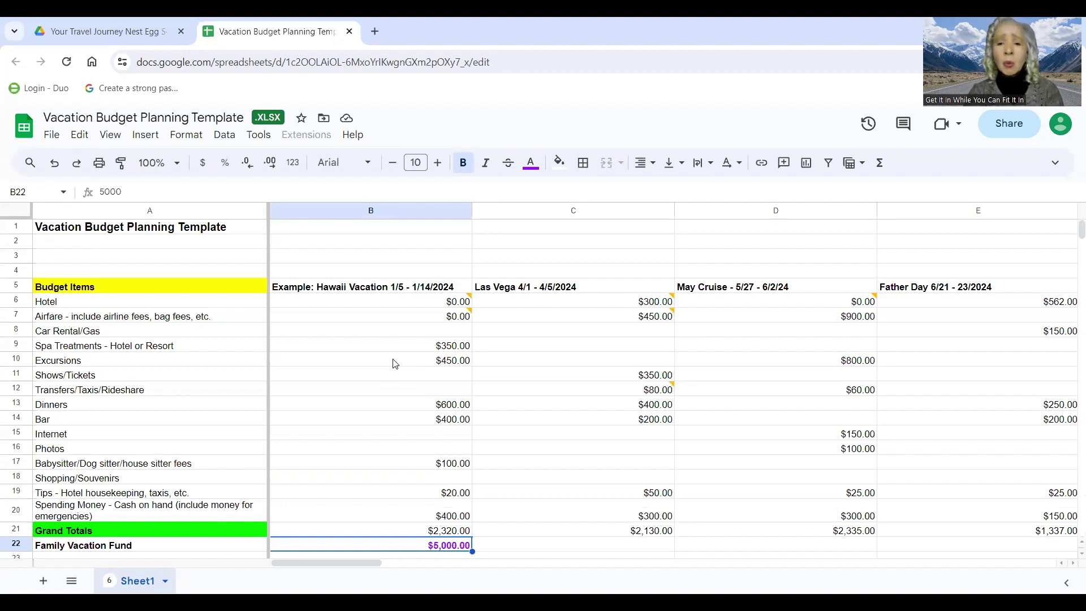
Step: Review the Hawaii vacation's budget amounts from the Family Vacation Fund row back up to Airfare
key(Up)
key(Up)
key(Up)
key(Up)
key(Up)
key(Up)
key(Up)
key(Up)
key(Up)
key(Up)
key(Up)
key(Up)
key(Up)
key(Up)
key(Up)
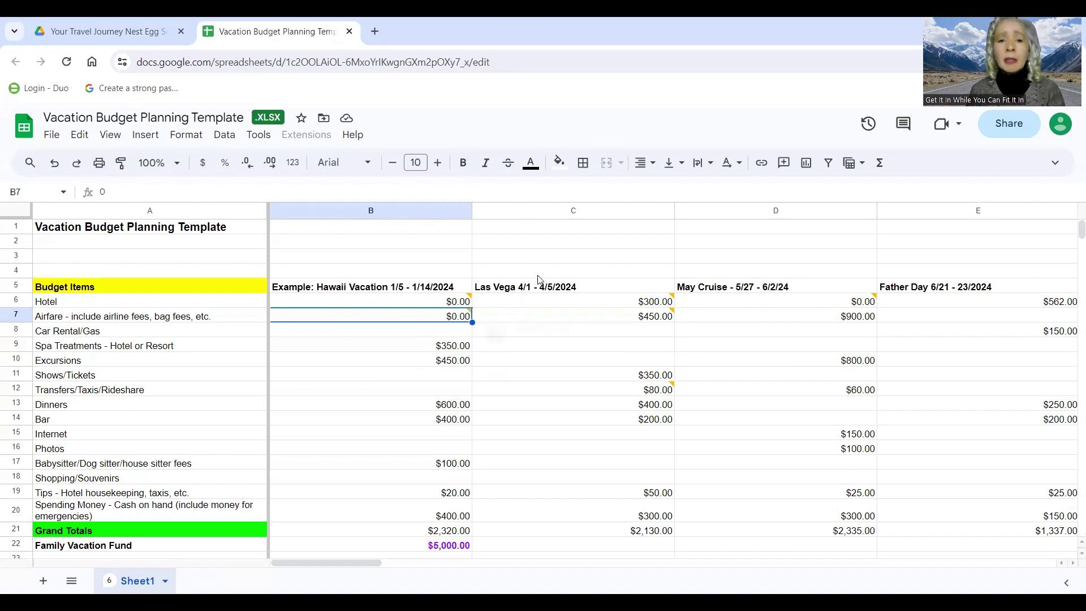
Step: Add the word "Cancelled" after the dates in the Father Day trip's heading in cell E5
click(542, 292)
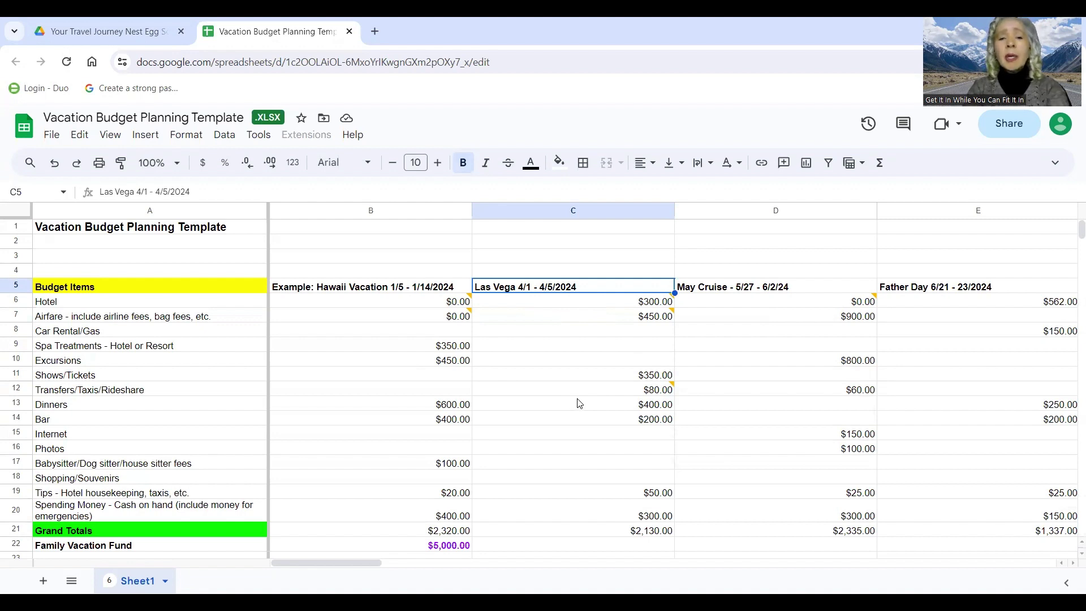
key(Right)
key(Right)
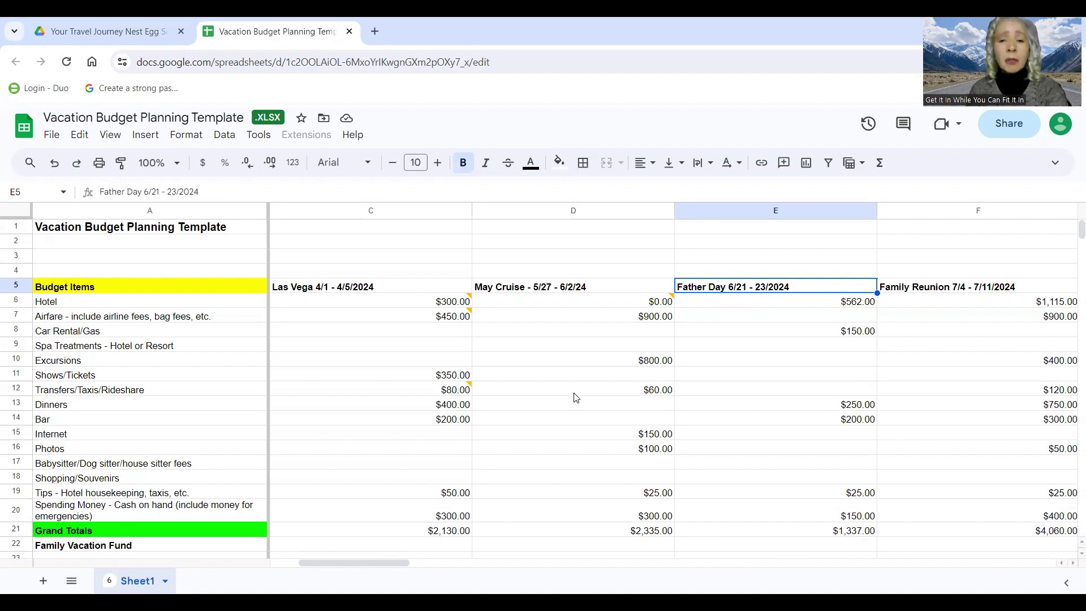
double_click(804, 290)
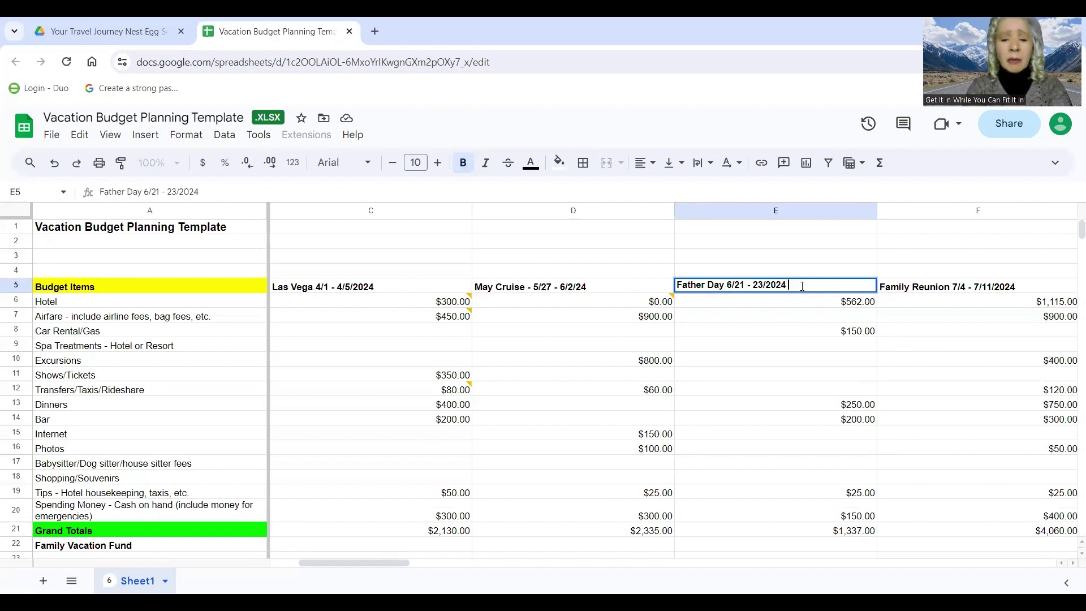
text(Can)
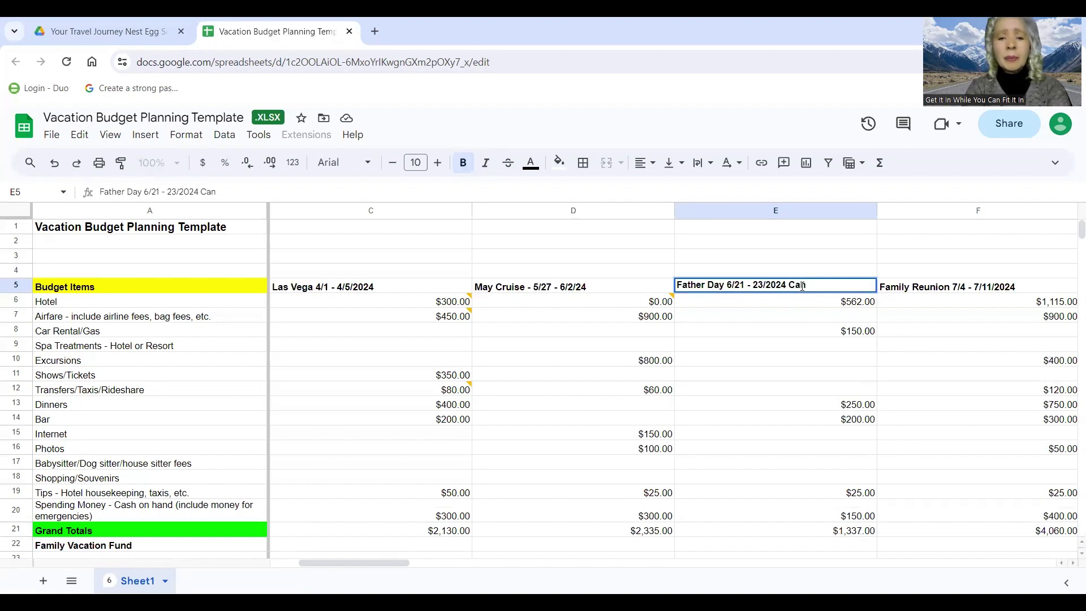
text(celled)
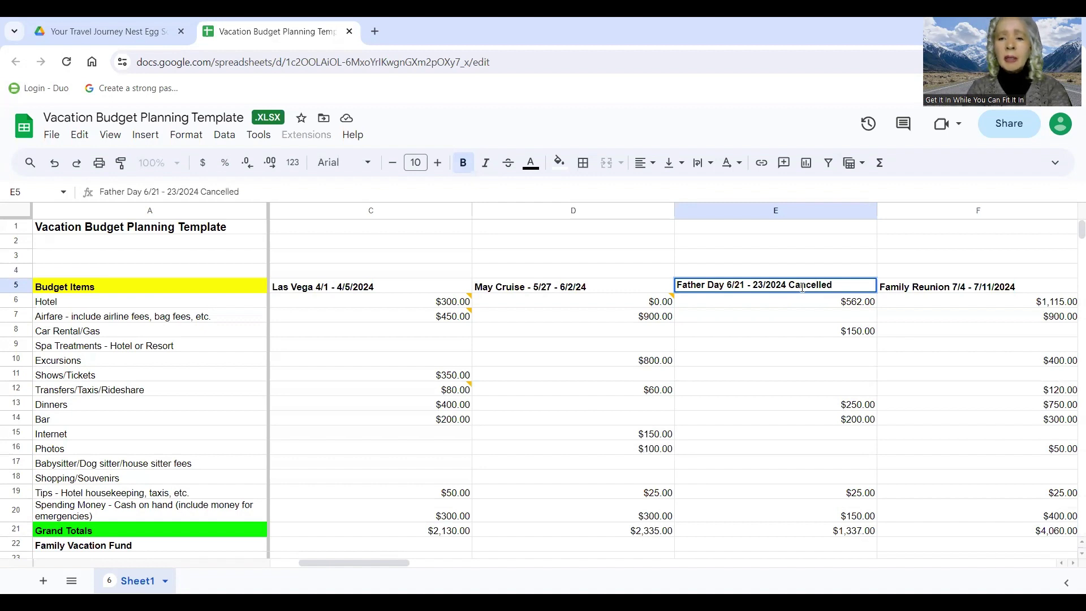
key(Return)
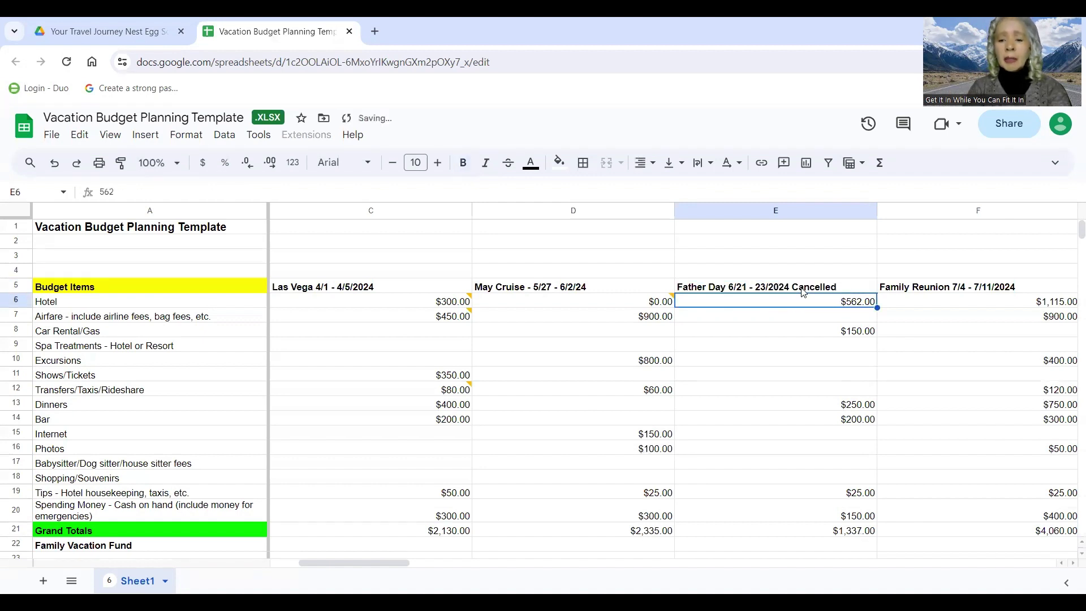
Step: Fill the cancelled Father Day trip's heading cell with red
click(804, 291)
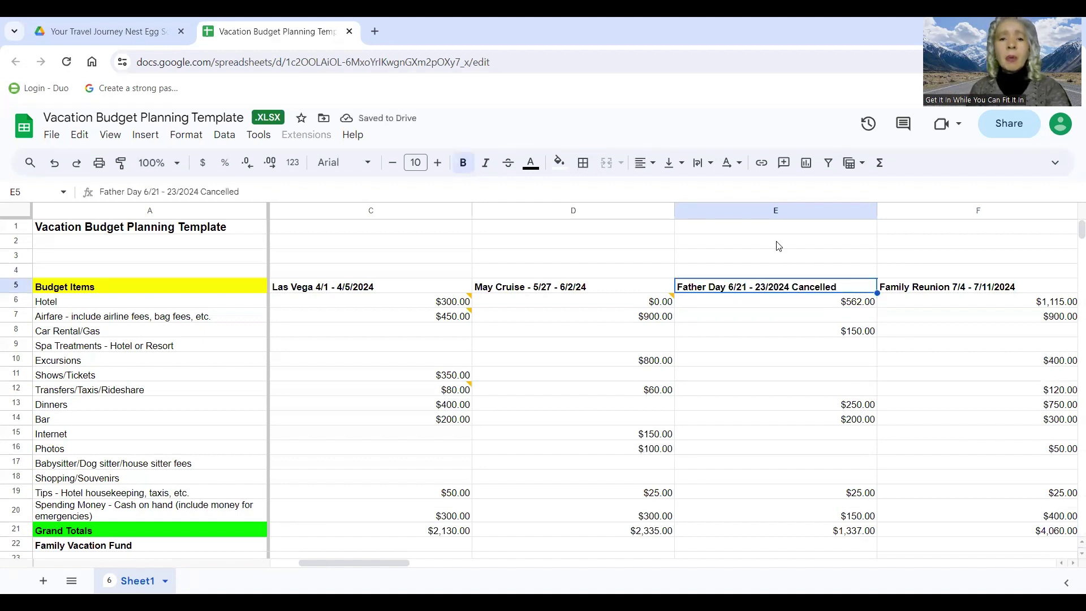
click(559, 163)
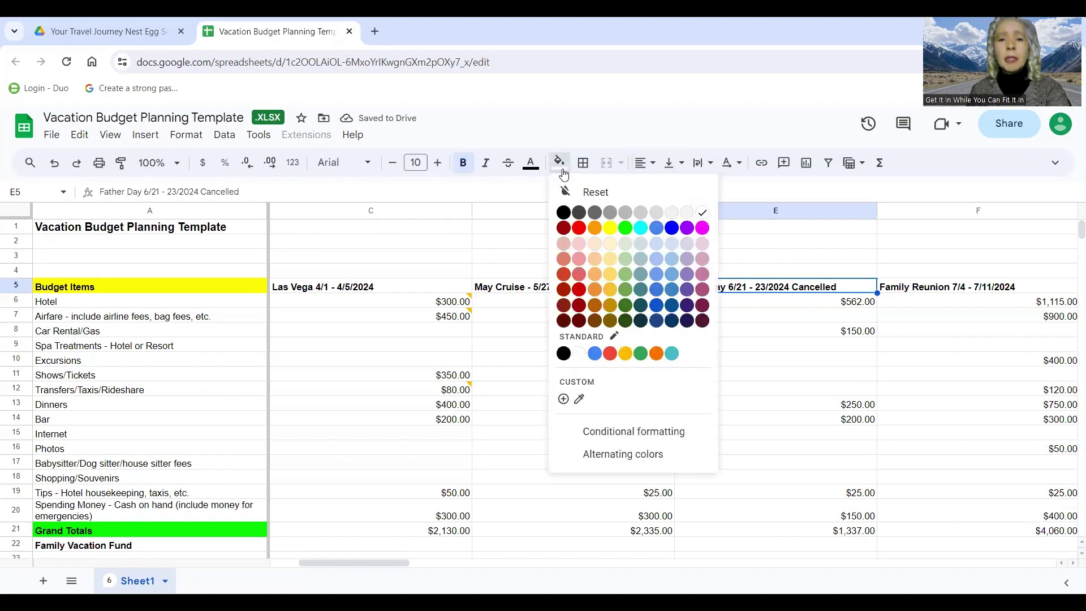
click(578, 229)
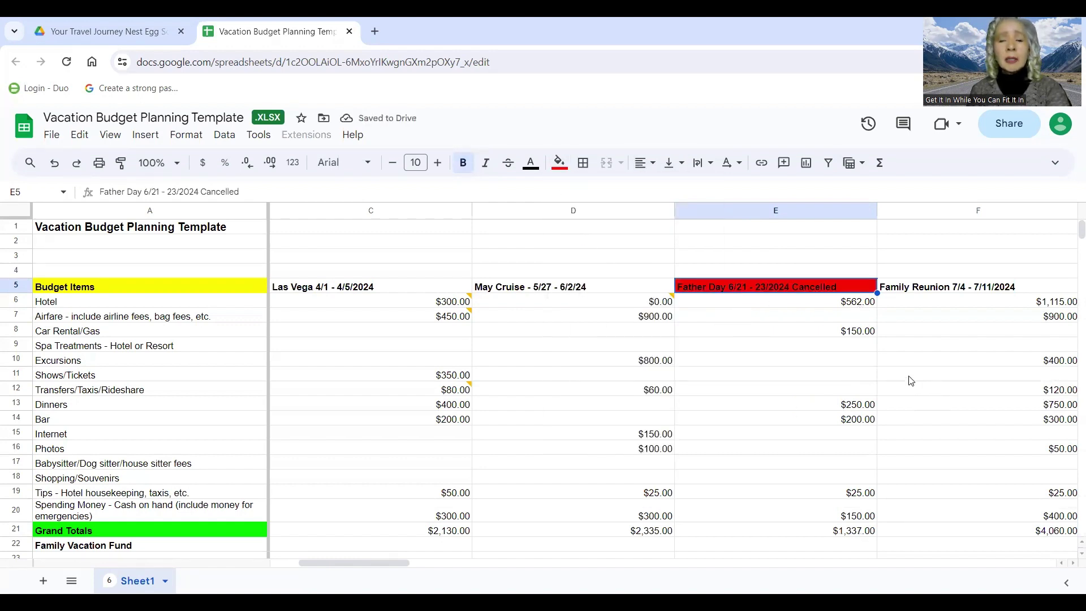
Step: Set the Father Day trip's Hotel and Car Rental/Gas amounts to 0
click(853, 300)
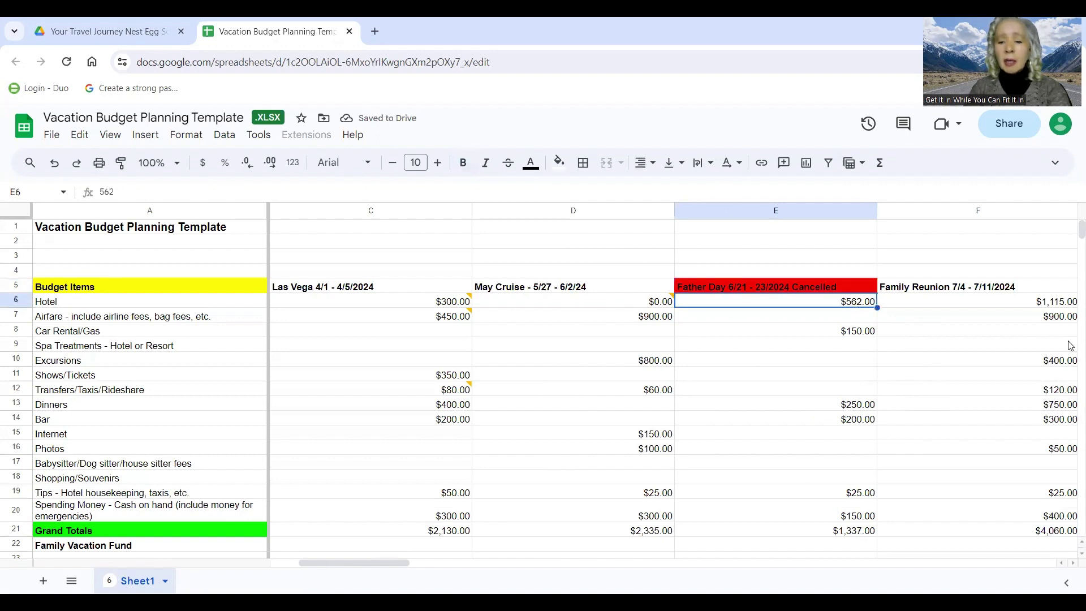
text(0)
key(Return)
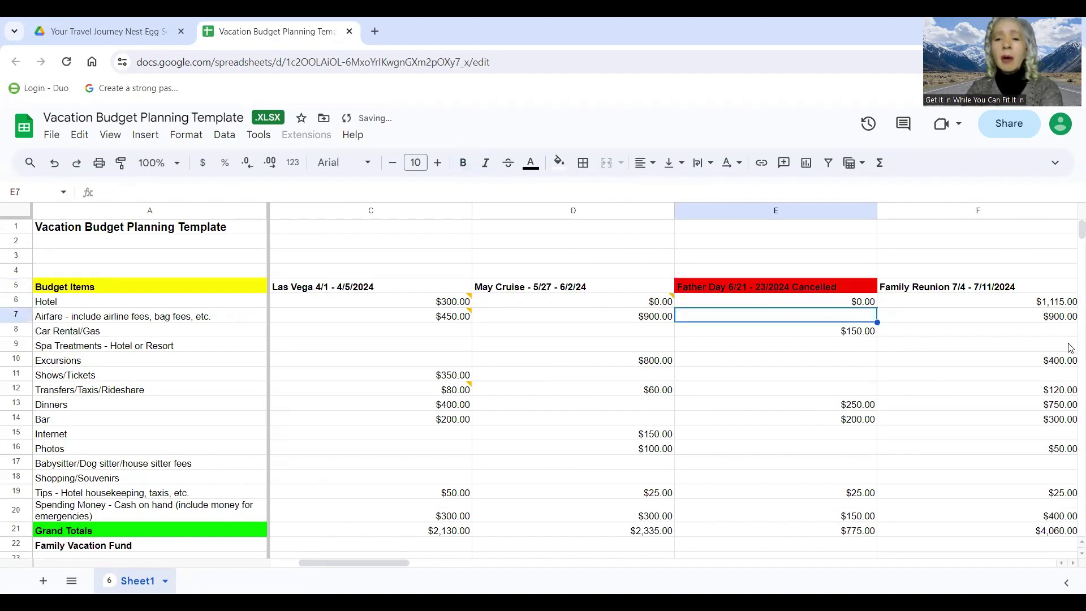
key(Down)
text(0)
key(Return)
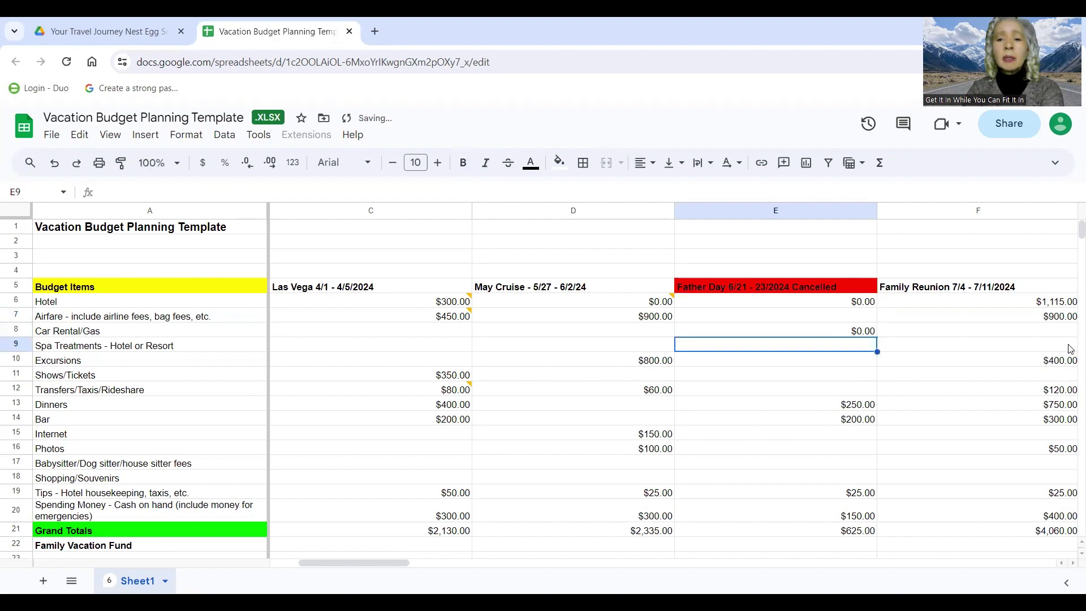
Step: Set the Father Day trip's Dinners and Bar amounts to 0
key(Down)
key(Down)
key(Down)
key(Down)
text(0)
key(ctrl+Return)
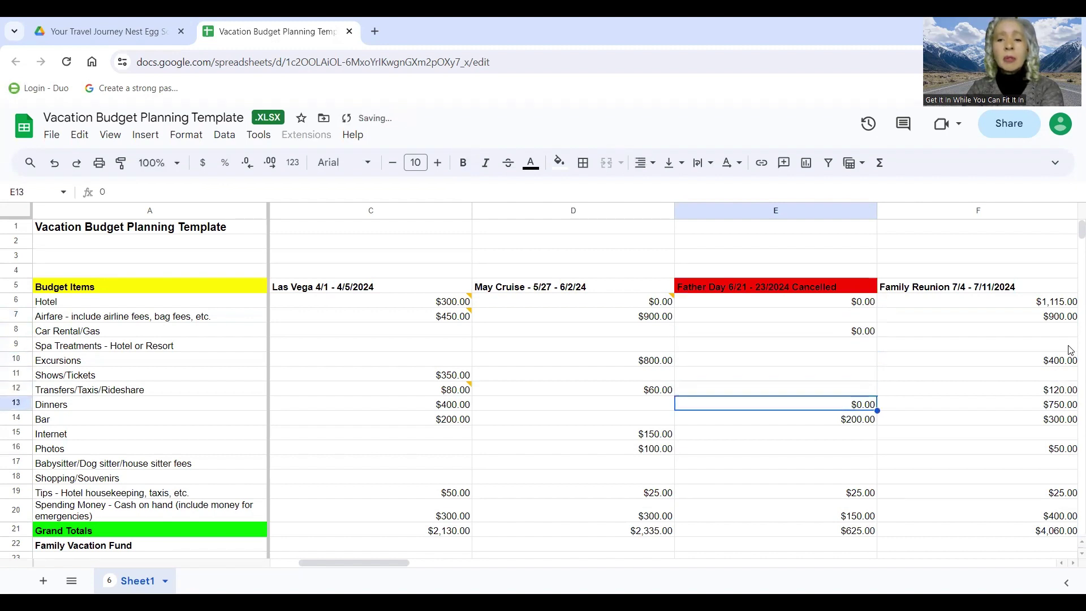
key(Down)
text(0)
key(Return)
Step: Set the Father Day trip's Tips and Spending Money amounts to 0
key(Down)
key(Down)
key(Down)
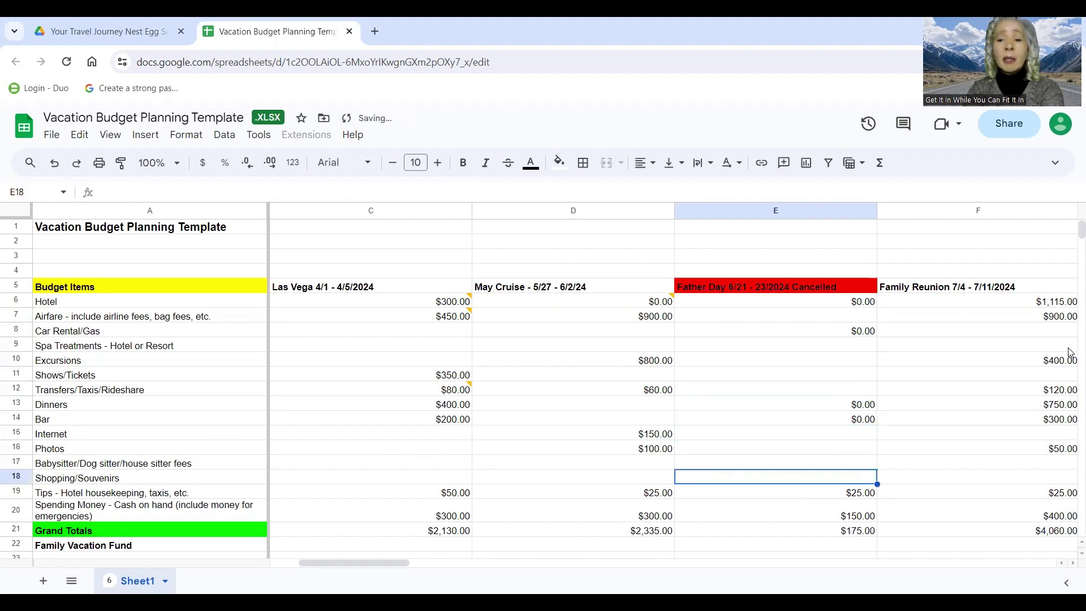
key(Down)
text(0)
key(Return)
text(0)
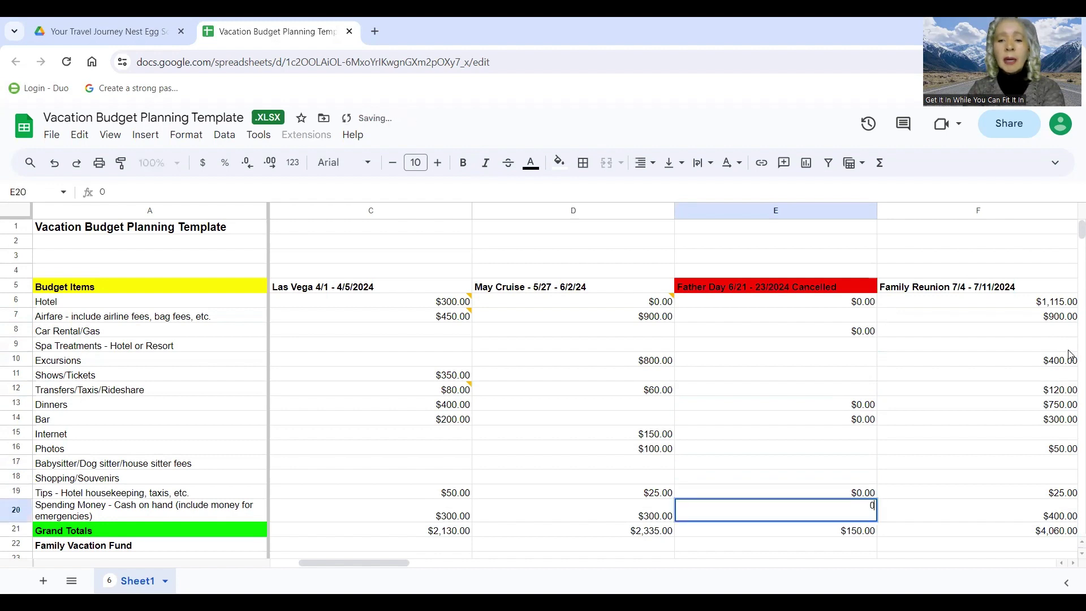
key(Return)
Step: Check the combined grand total of all trips in cell G21
key(Down)
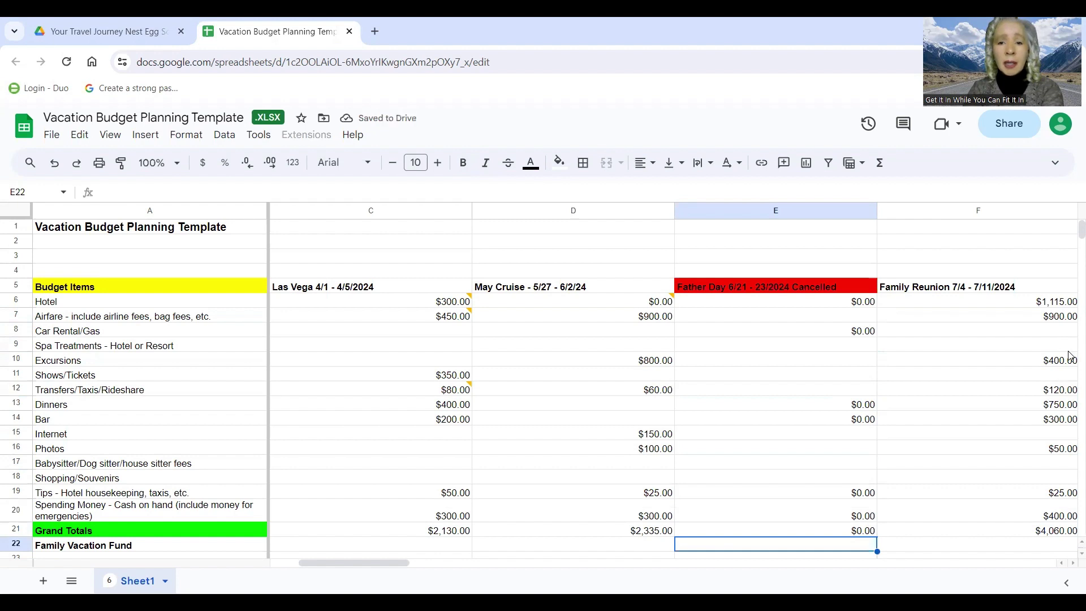
key(Right)
key(Right)
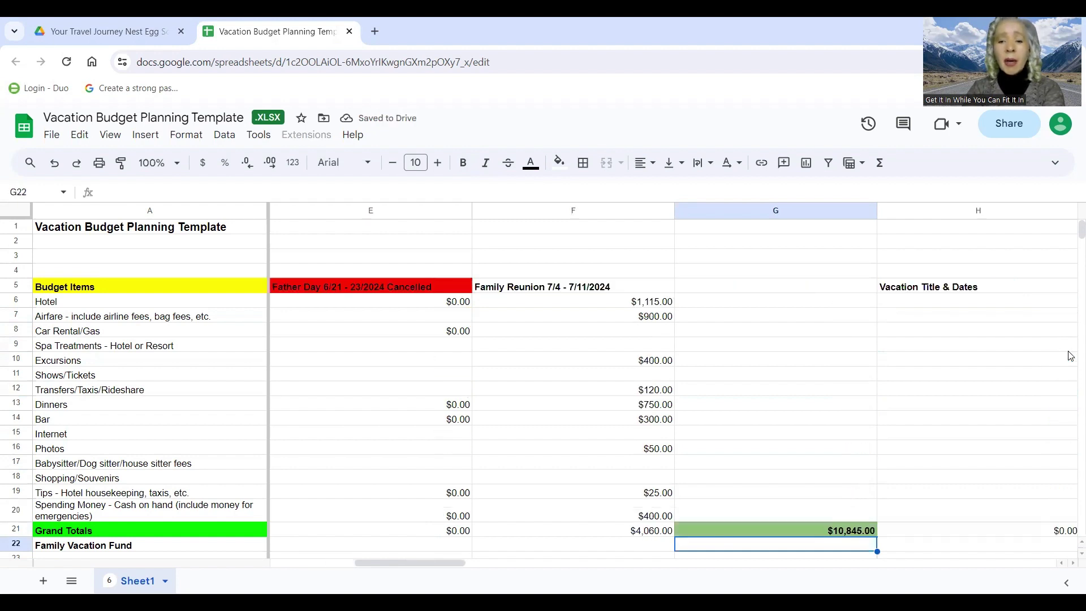
key(Up)
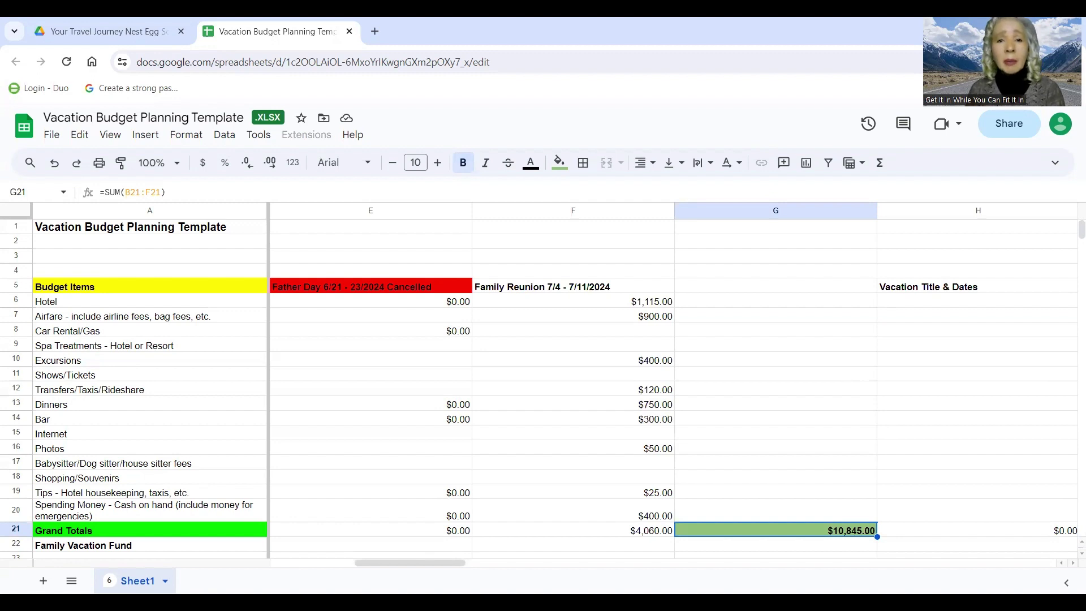
Step: Go back along the Grand Totals row to its label and look at the Family Vacation Fund row below
key(Left)
key(Left)
key(Left)
key(Left)
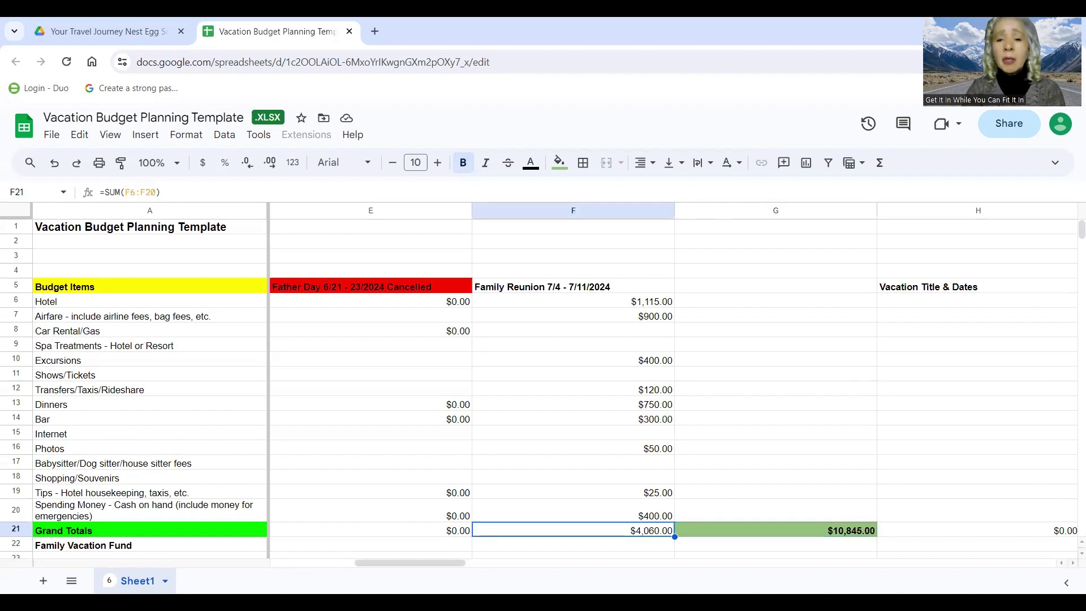
key(Left)
key(Left)
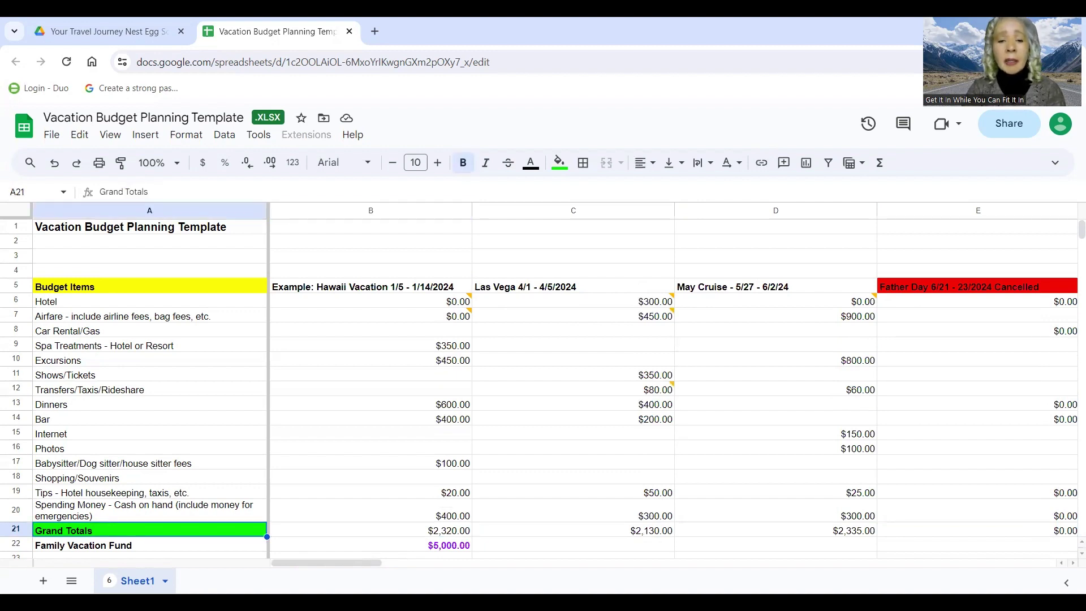
key(Down)
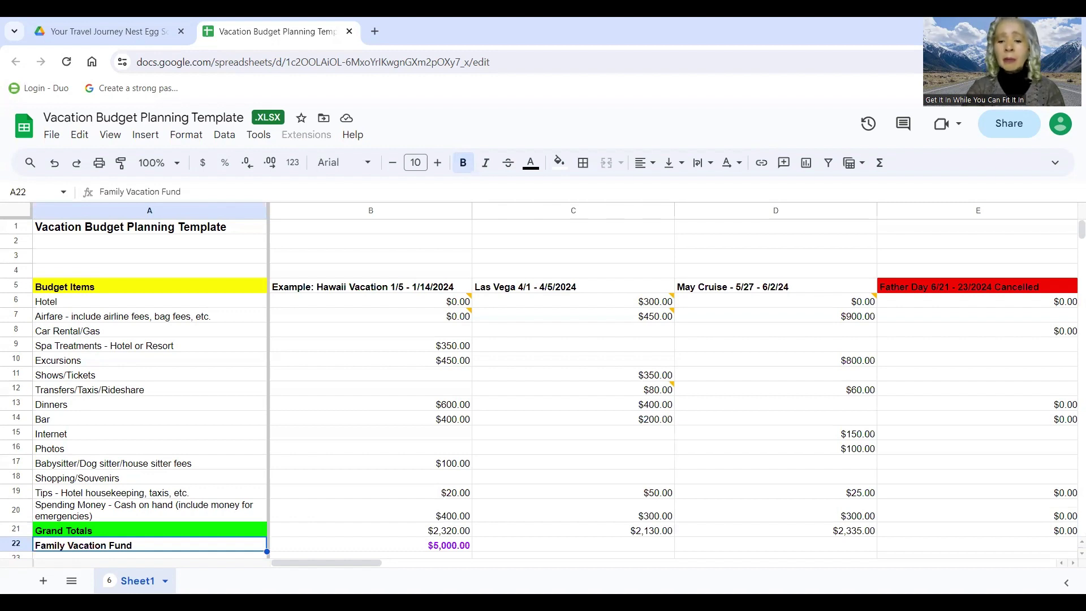
Step: Look back up through the budget items in column A to the template's title in cell A1
key(Up)
key(Up)
key(Up)
key(Up)
key(Up)
key(Up)
key(Up)
key(Up)
key(Up)
key(Up)
key(Up)
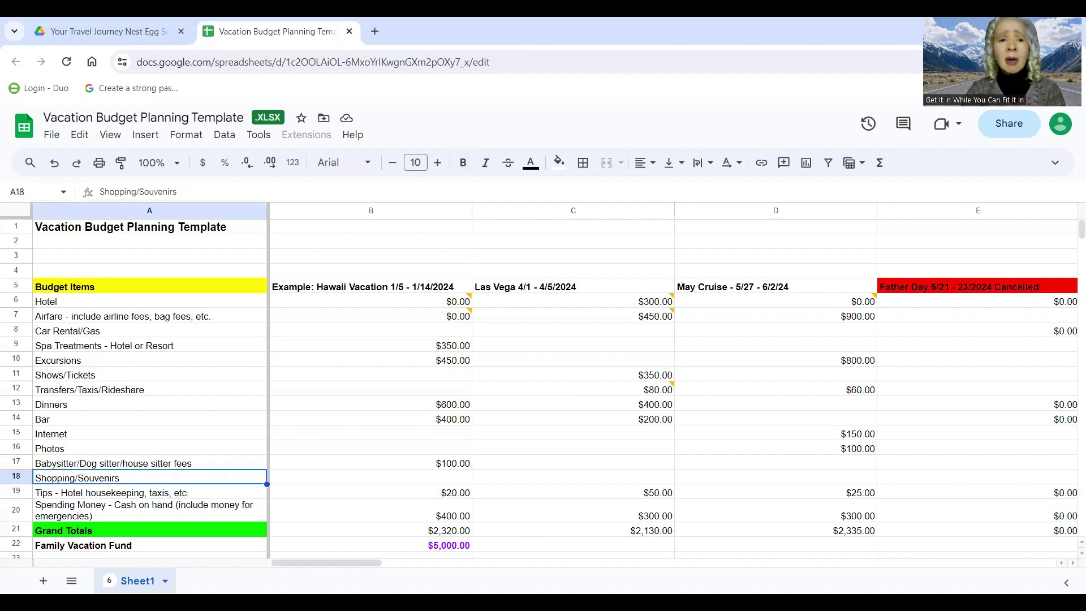
key(Up)
key(Up)
key(Up)
key(Up)
key(Up)
key(Up)
key(Up)
key(Up)
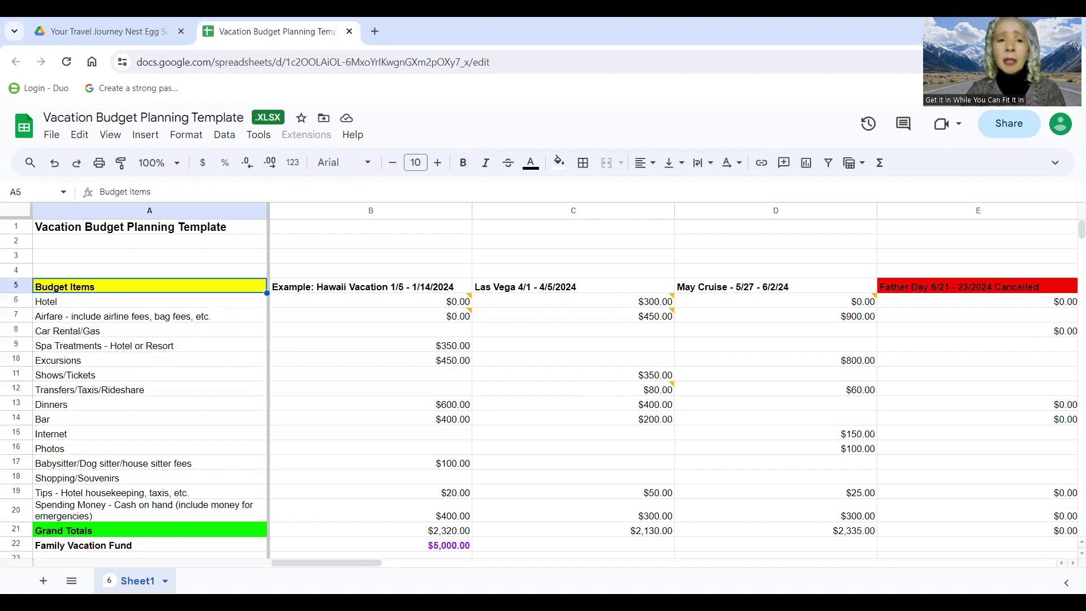
key(Up)
key(Up)
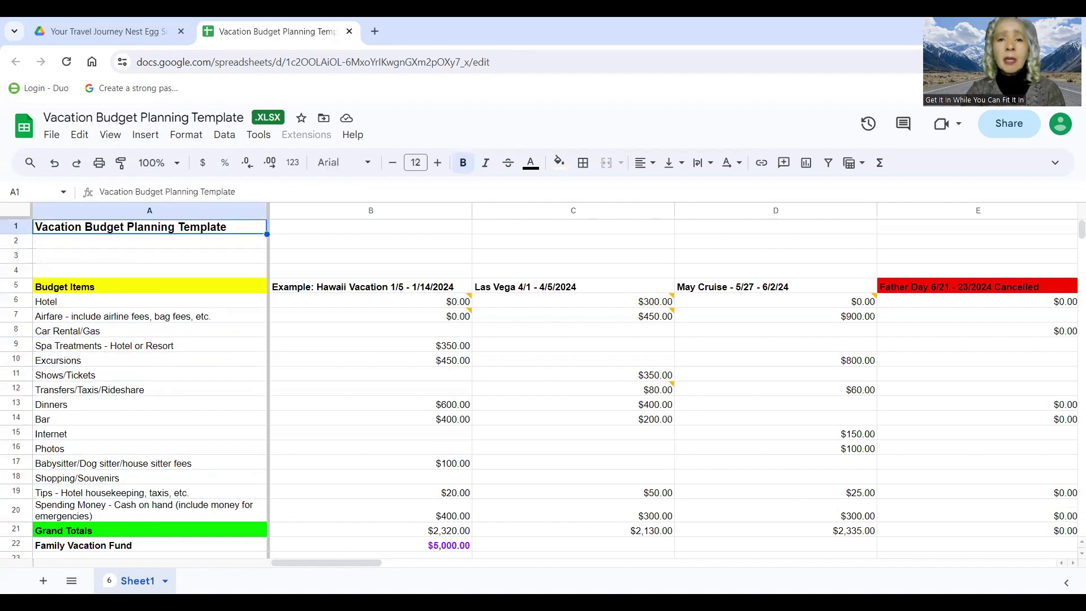